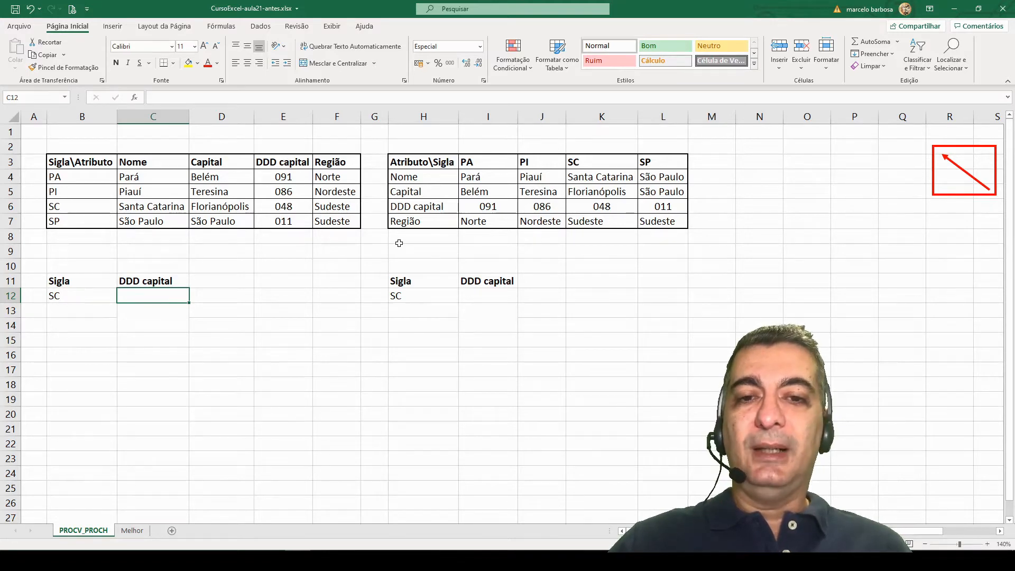
- Reveal the PROCV label in the merged cell C13 by changing its font colour to black
{"action": "left_click", "coordinate": [149, 319]}
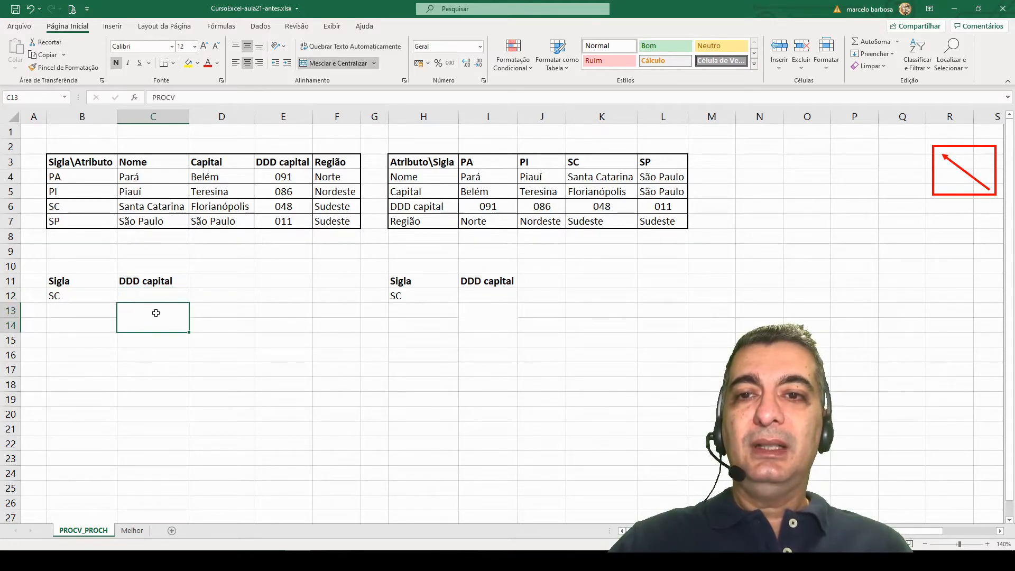
{"action": "left_click", "coordinate": [217, 63]}
{"action": "left_click", "coordinate": [216, 99]}
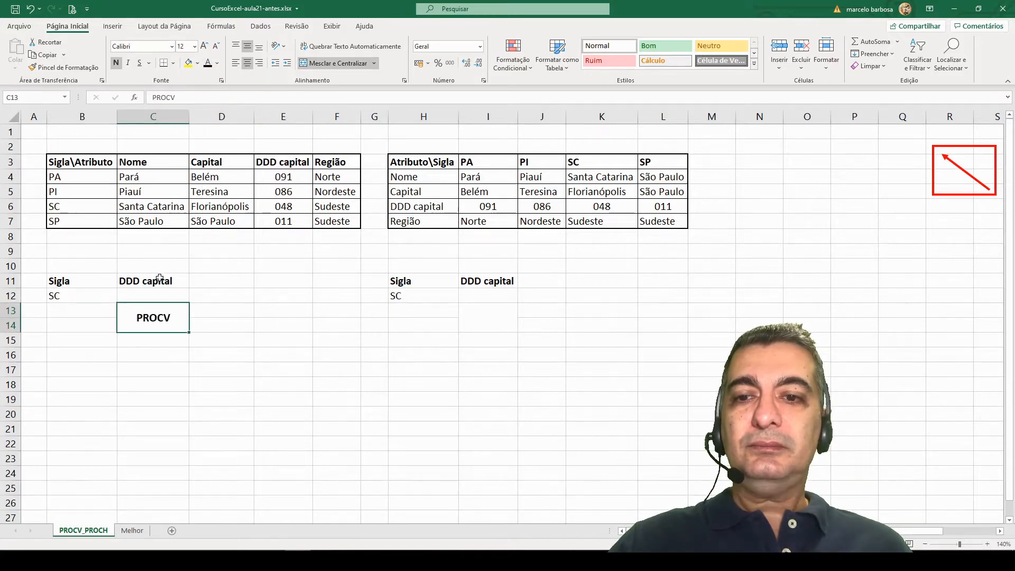
- Examine the lookup code in B12, the empty result cell C12 and the Sigla column of the first table
{"action": "left_click", "coordinate": [158, 295]}
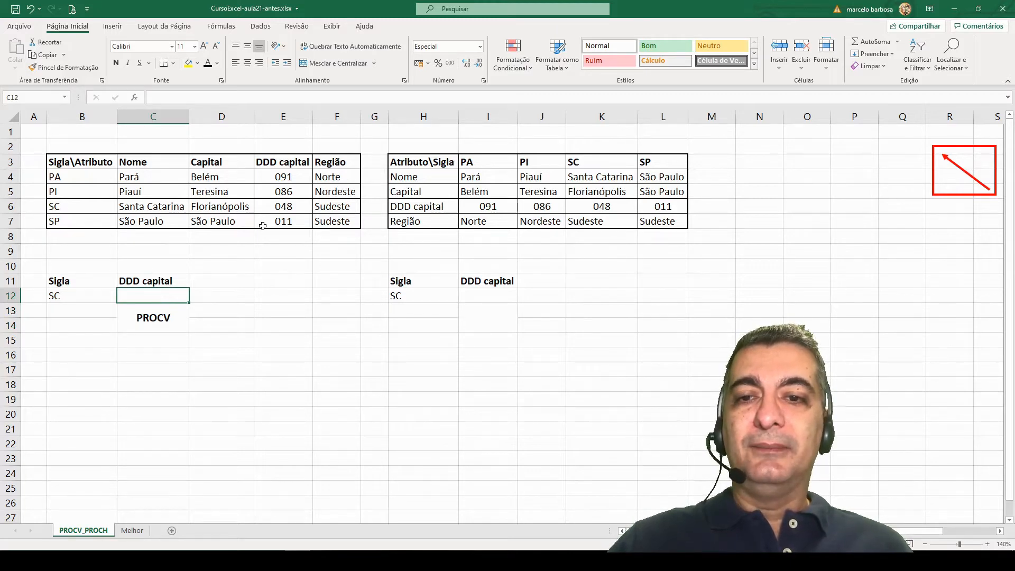
{"action": "left_click", "coordinate": [83, 295]}
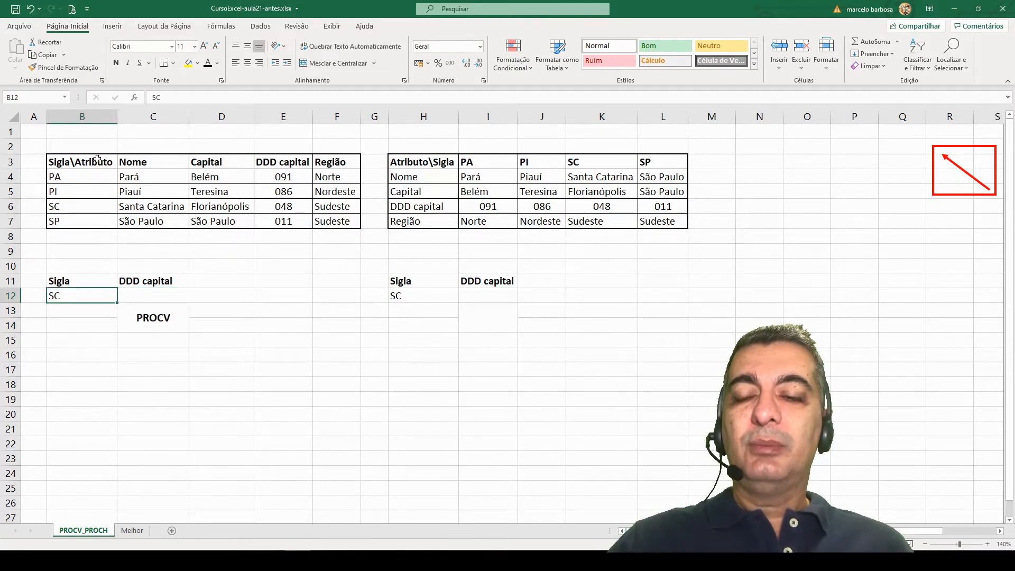
{"action": "left_click_drag", "start_coordinate": [97, 159], "coordinate": [82, 222]}
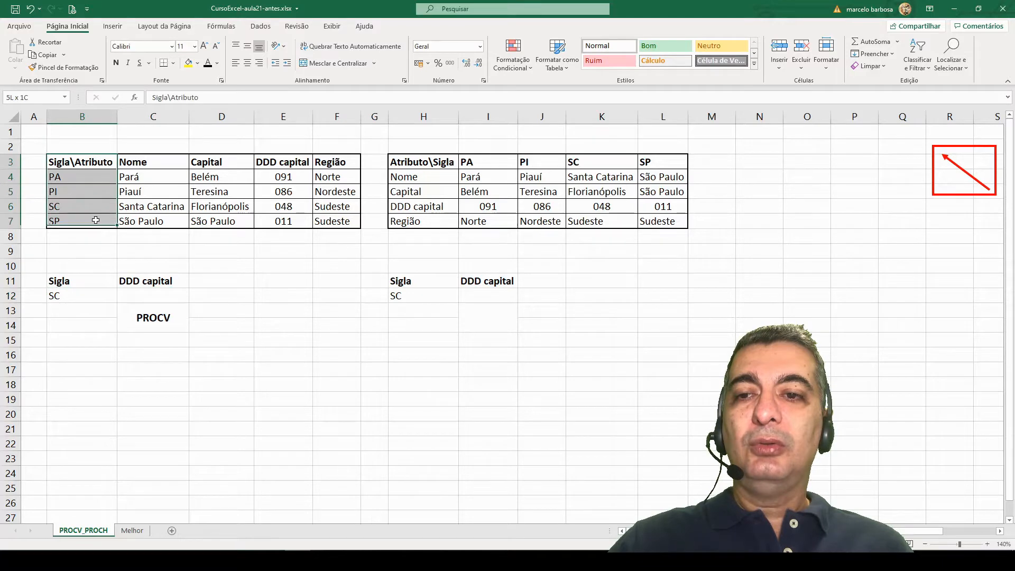
{"action": "left_click", "coordinate": [80, 299]}
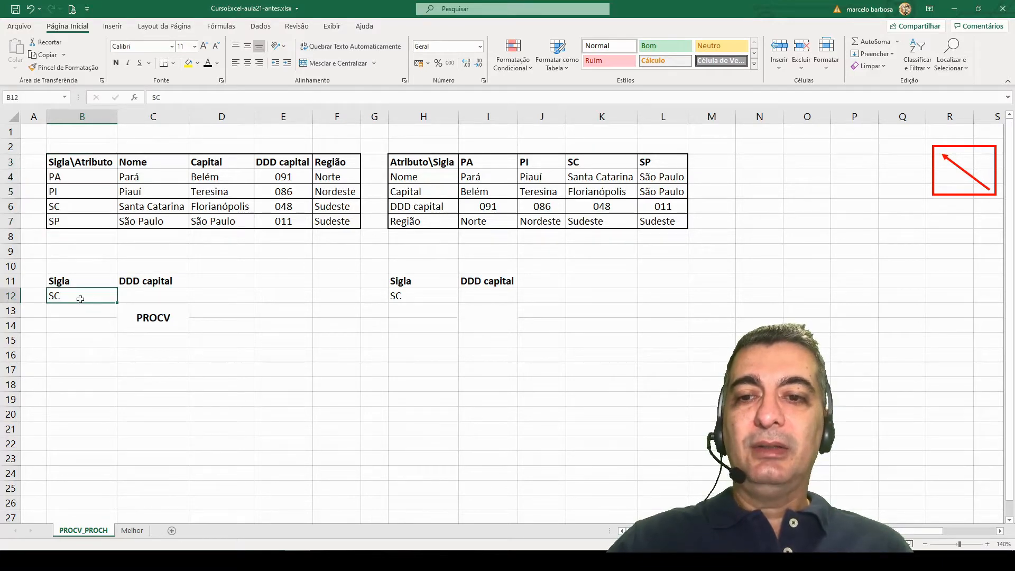
{"action": "left_click", "coordinate": [150, 299]}
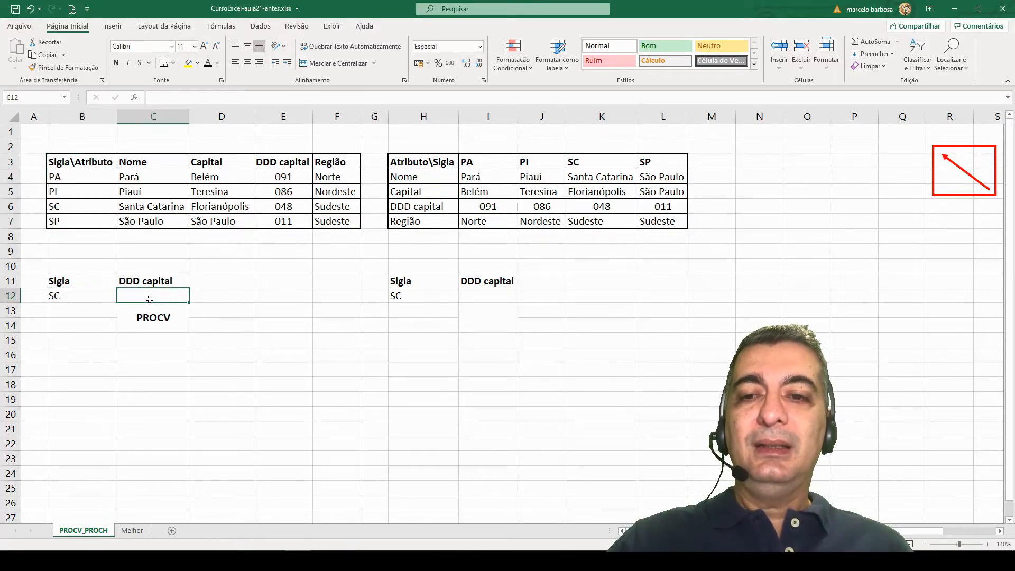
{"action": "left_click", "coordinate": [94, 296]}
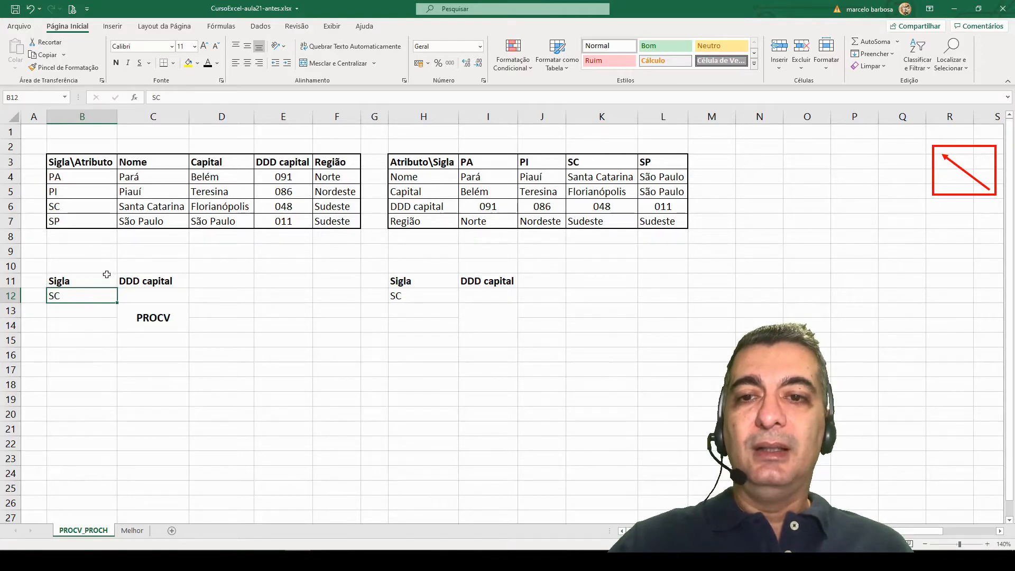
{"action": "left_click_drag", "start_coordinate": [95, 161], "coordinate": [95, 230]}
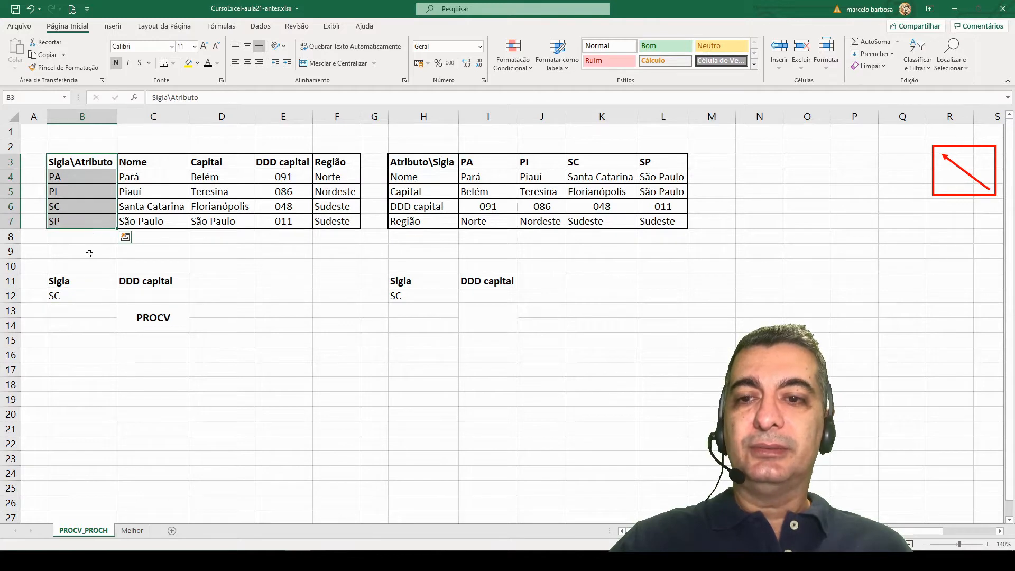
{"action": "left_click", "coordinate": [90, 251]}
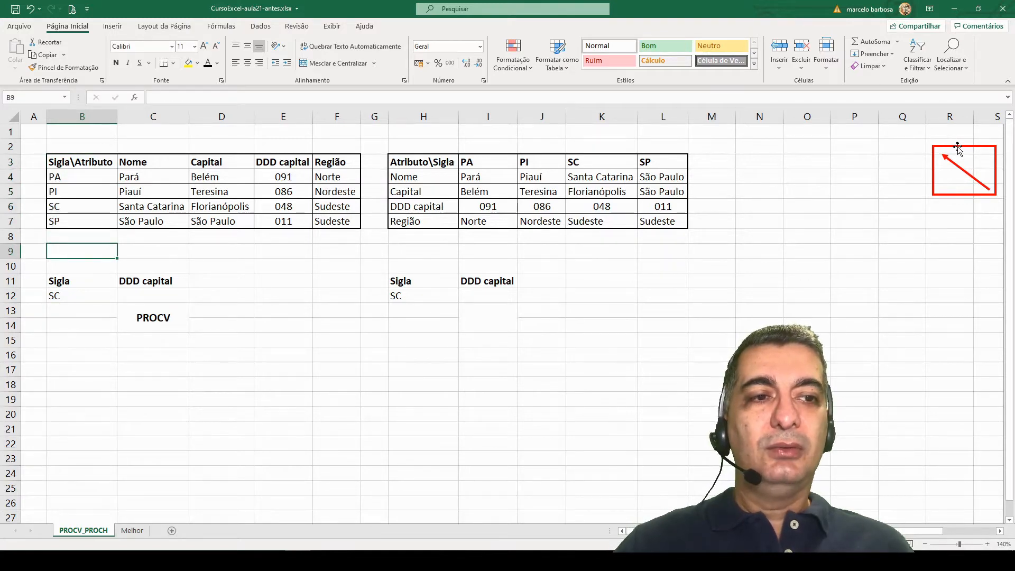
- Frame the Sigla codes in column B and the DDD capital values in column E of the first table with two red rectangles
{"action": "left_click_drag", "start_coordinate": [946, 153], "coordinate": [53, 169]}
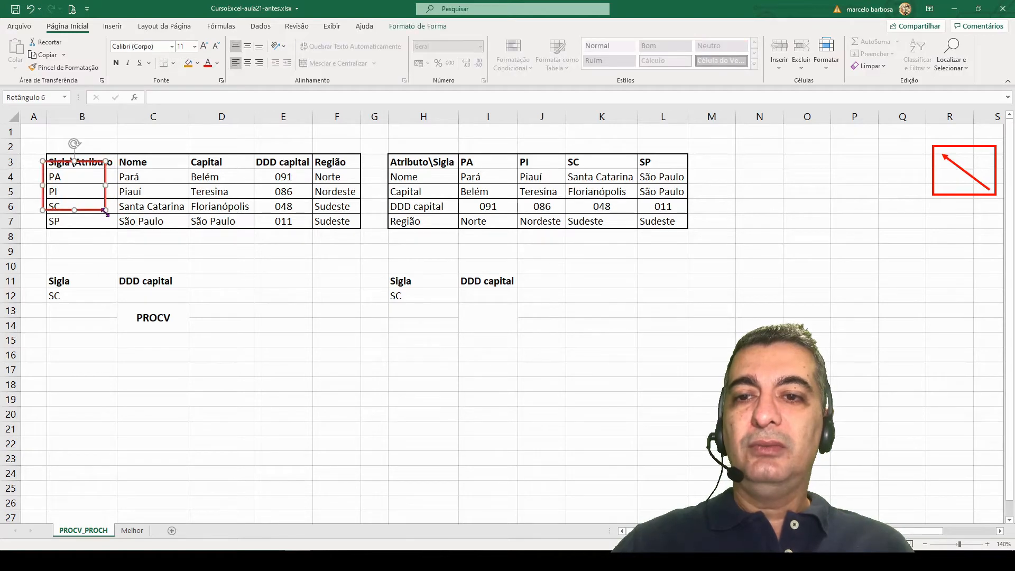
{"action": "left_click_drag", "start_coordinate": [105, 210], "coordinate": [120, 236]}
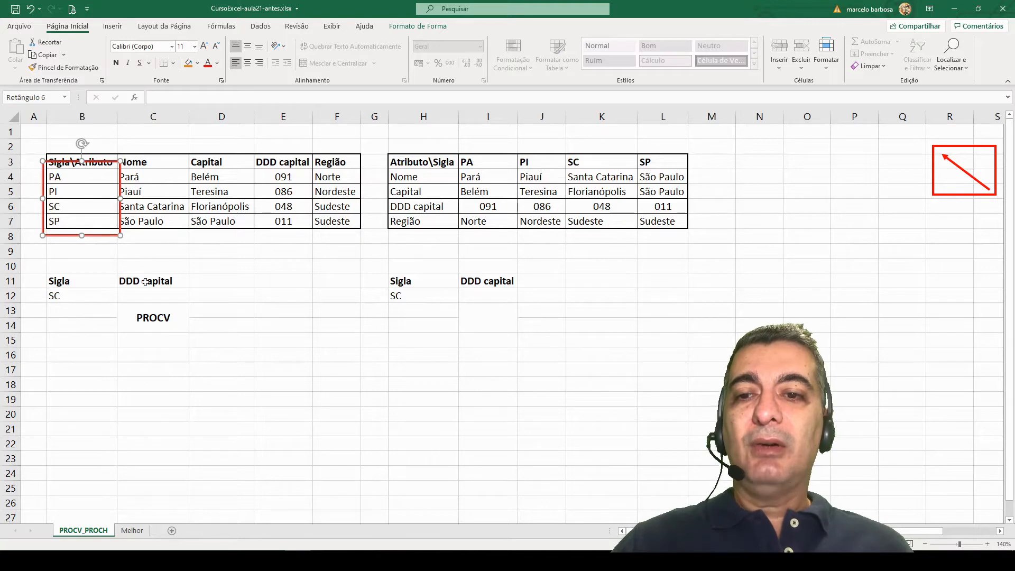
{"action": "left_click", "coordinate": [151, 297]}
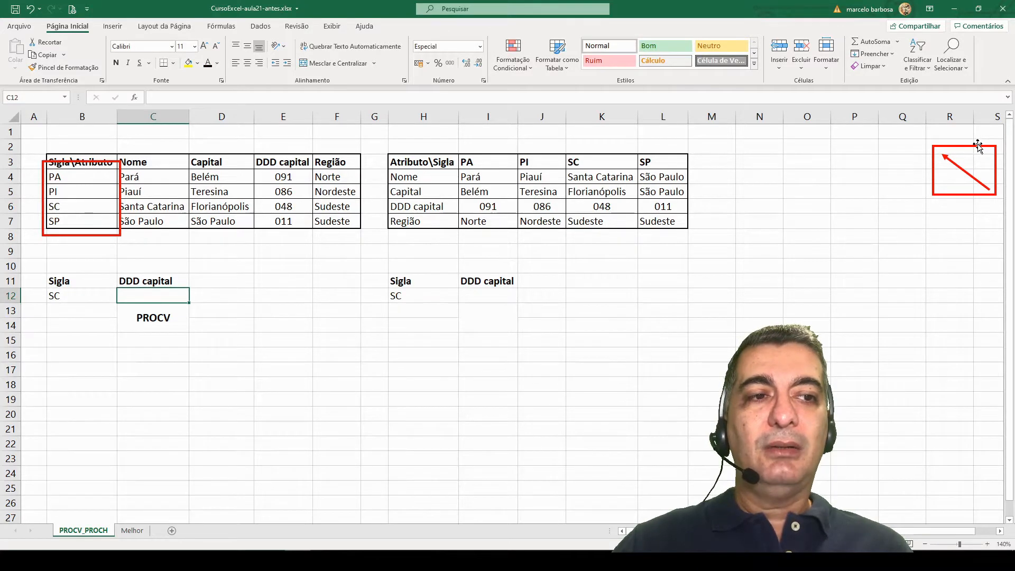
{"action": "left_click_drag", "start_coordinate": [977, 146], "coordinate": [302, 170]}
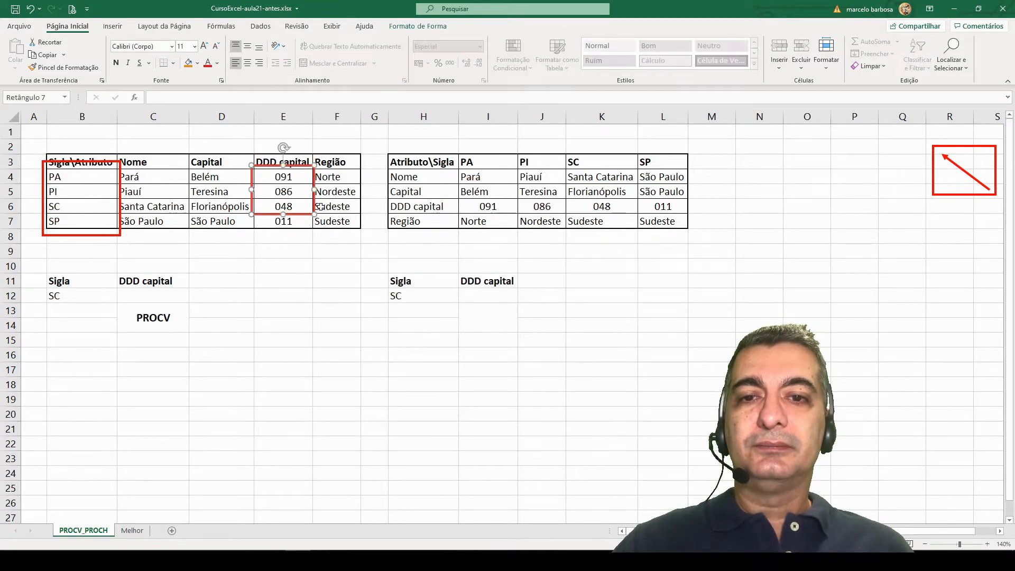
{"action": "left_click_drag", "start_coordinate": [314, 215], "coordinate": [314, 232]}
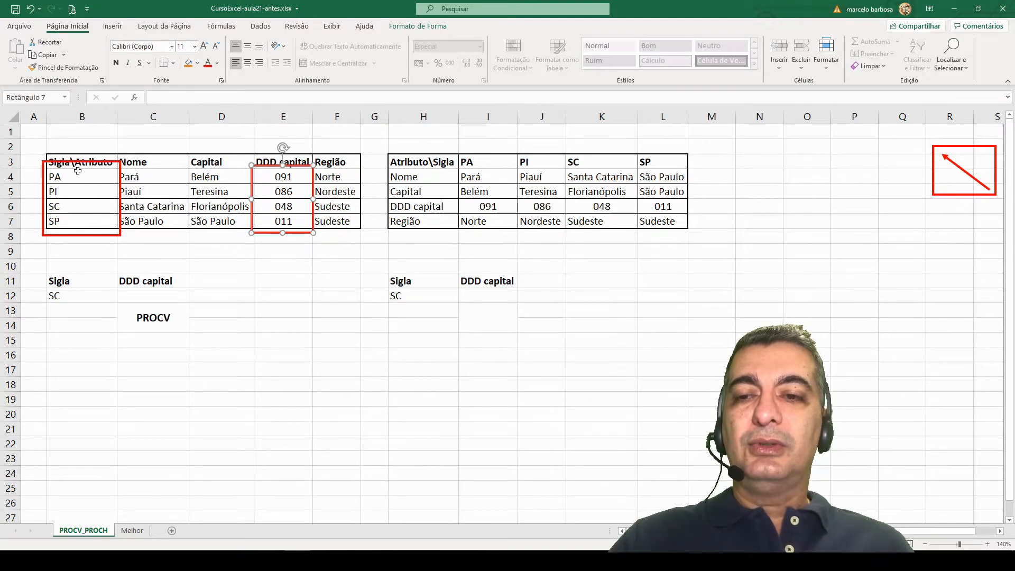
- Place the red arrow along the SC row of the first table, pointing from the Sigla column to the DDD capital column
{"action": "left_click", "coordinate": [66, 298]}
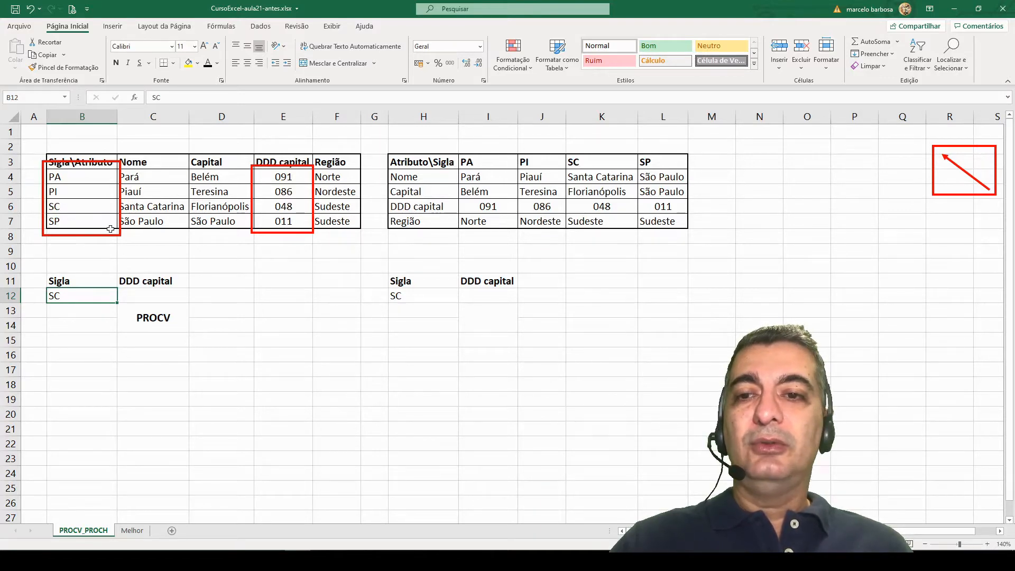
{"action": "left_click", "coordinate": [282, 191]}
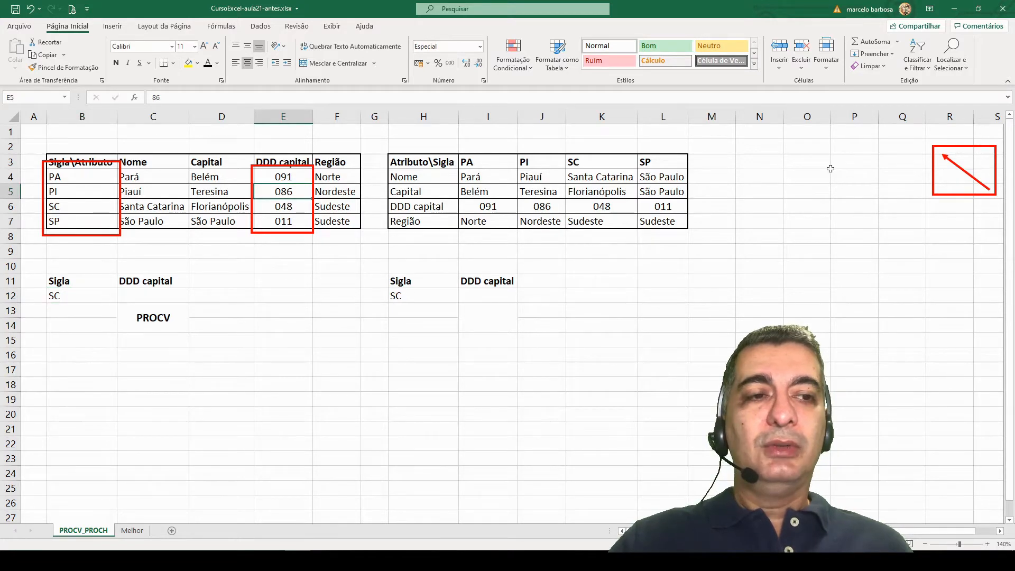
{"action": "left_click_drag", "start_coordinate": [963, 164], "coordinate": [136, 207]}
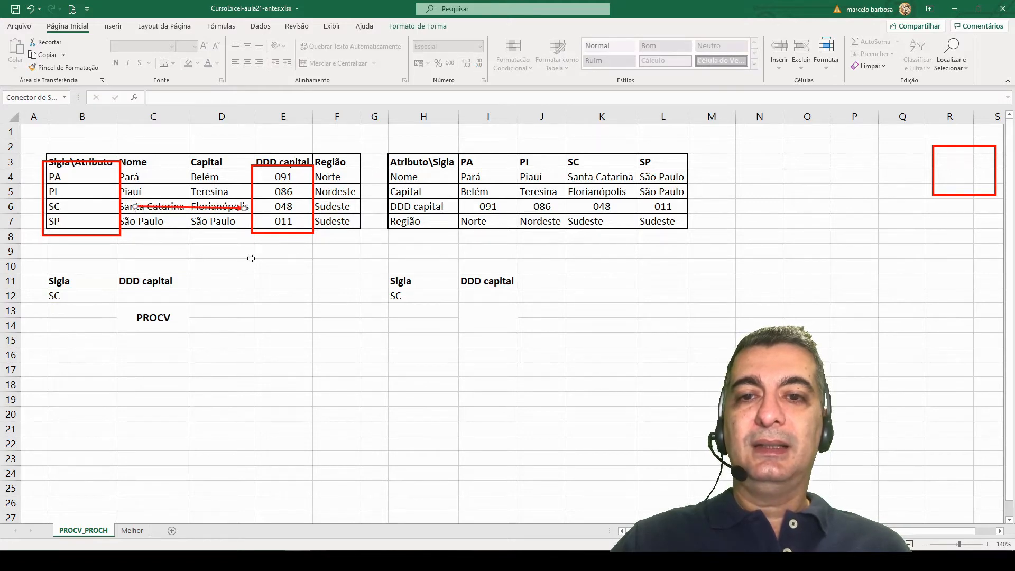
{"action": "left_click", "coordinate": [169, 322]}
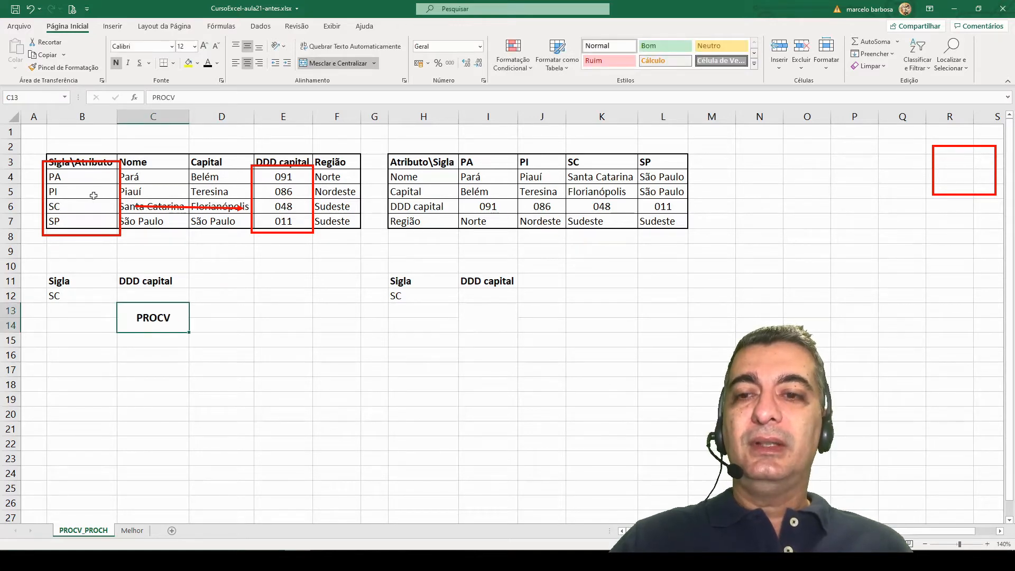
- Enter the formula =PROCV(B12;B4:F7;4) in C12 and check its result against the SC row's DDD capital
{"action": "left_click", "coordinate": [138, 294]}
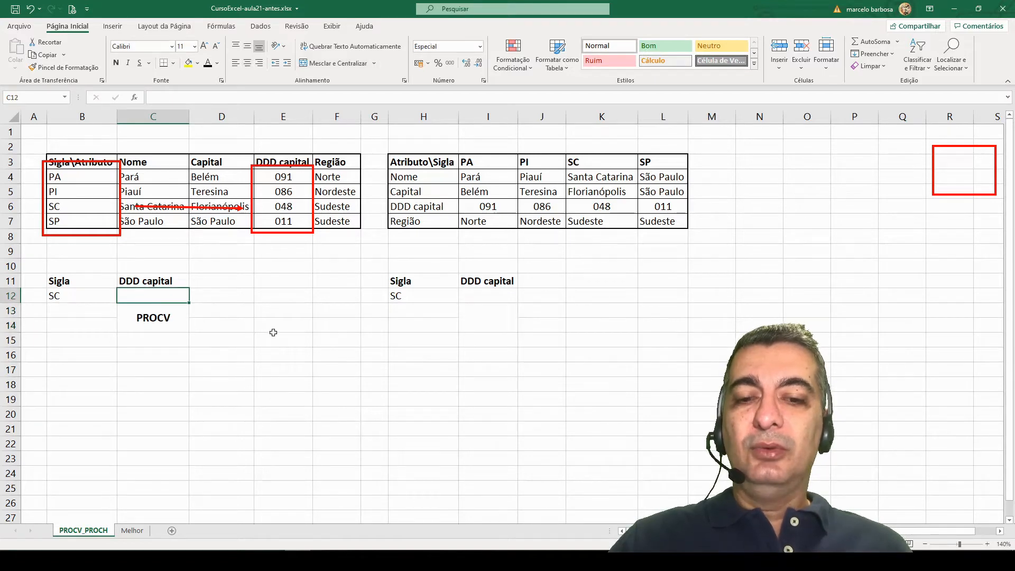
{"action": "type", "text": "=p"}
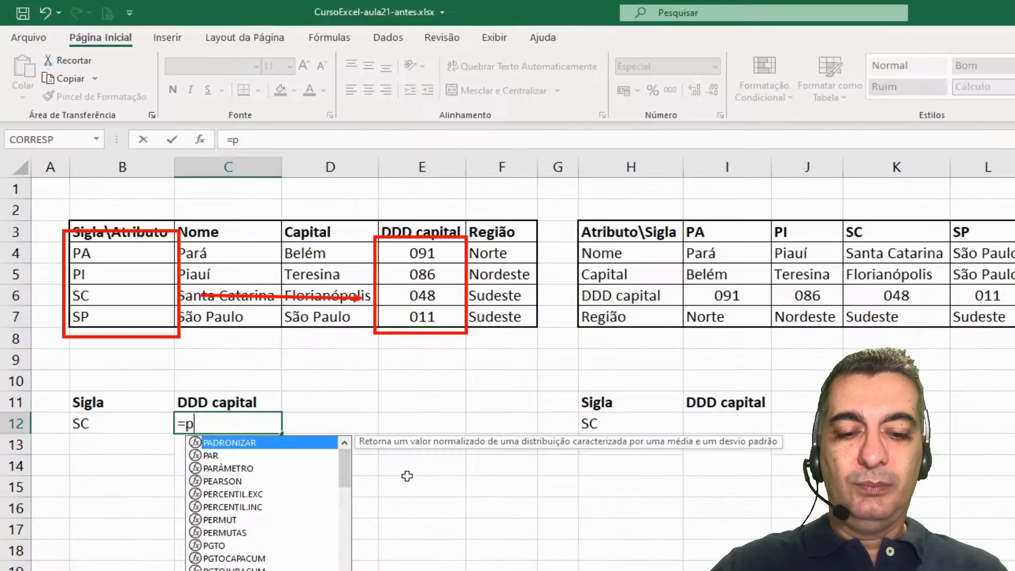
{"action": "type", "text": "rocv"}
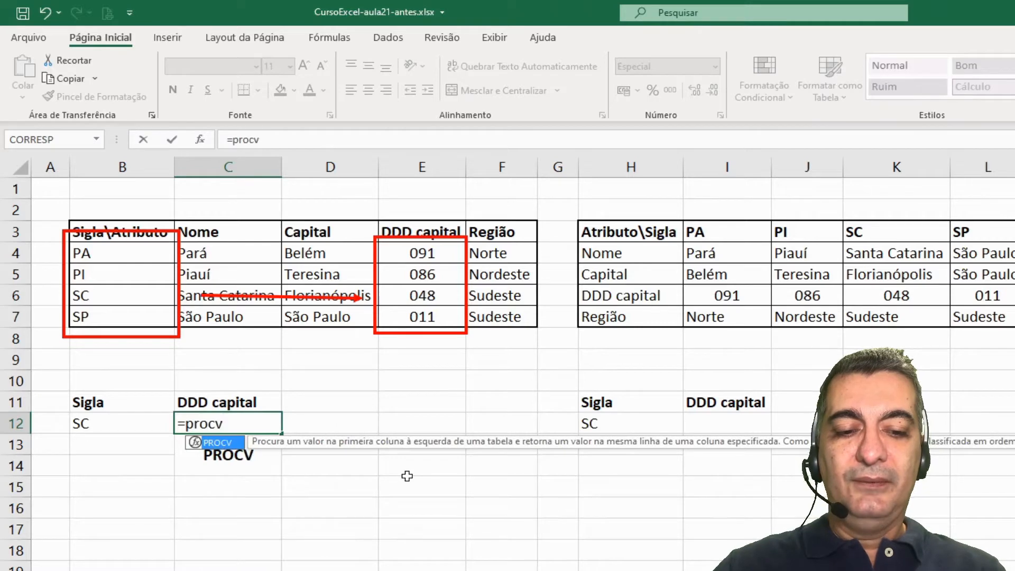
{"action": "type", "text": "("}
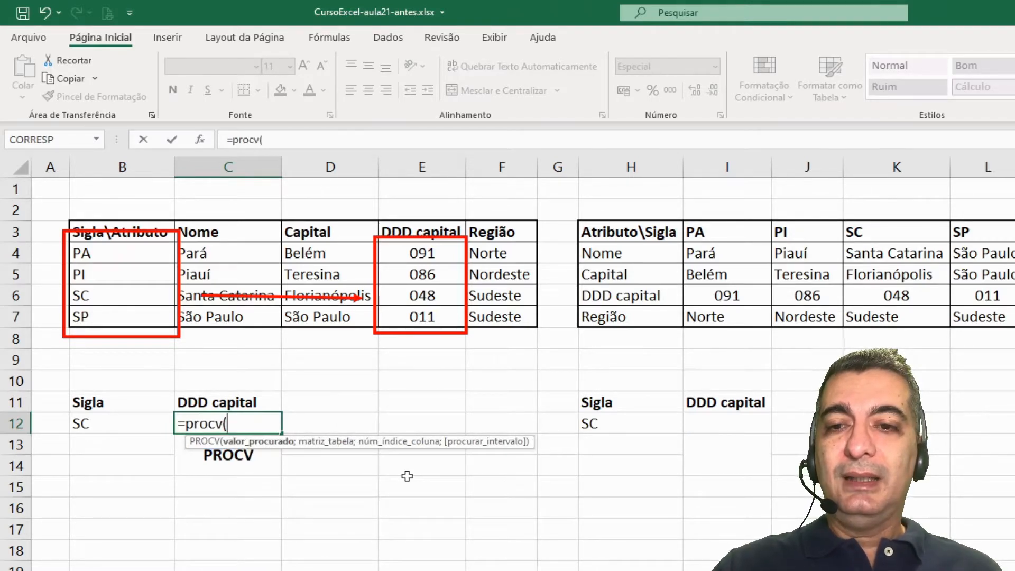
{"action": "left_click", "coordinate": [123, 424]}
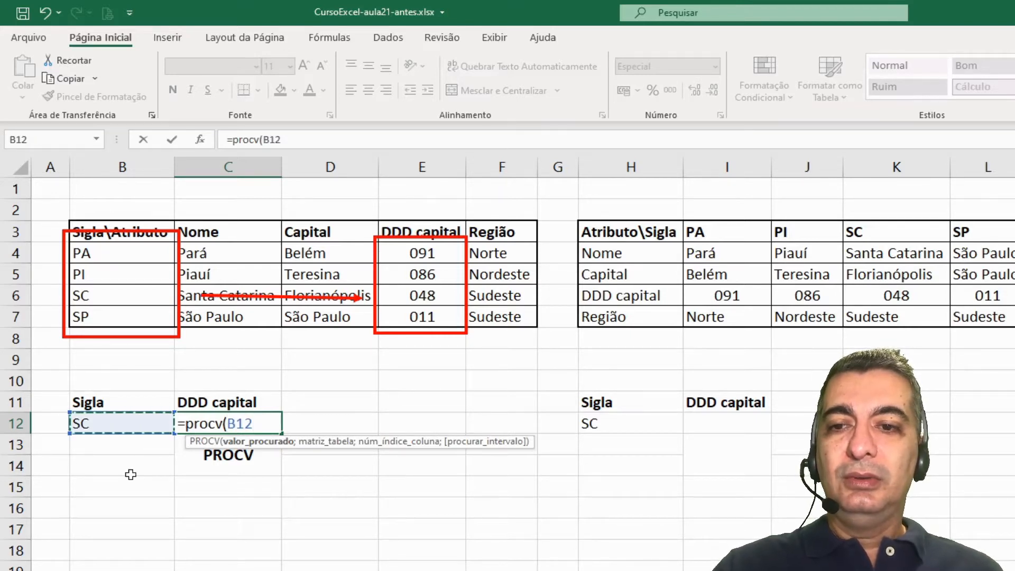
{"action": "type", "text": ";"}
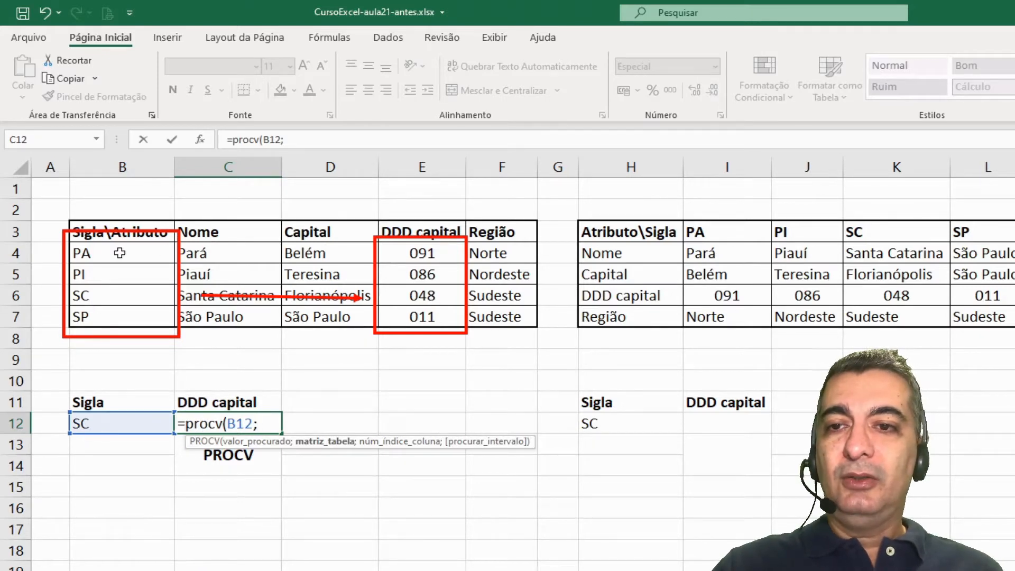
{"action": "left_click", "coordinate": [96, 254]}
{"action": "left_click_drag", "start_coordinate": [101, 257], "coordinate": [498, 321]}
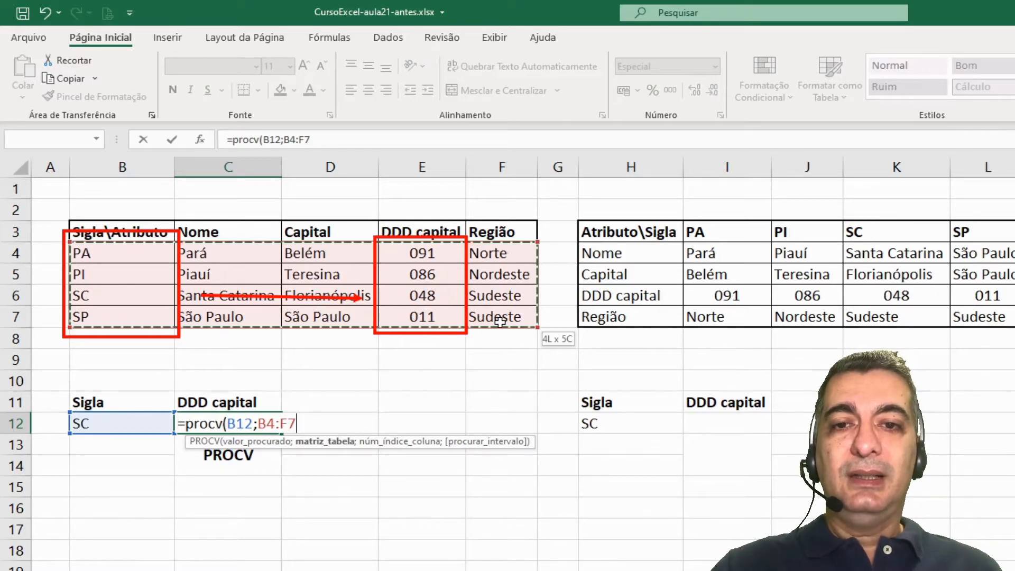
{"action": "left_click_drag", "start_coordinate": [499, 321], "coordinate": [499, 322]}
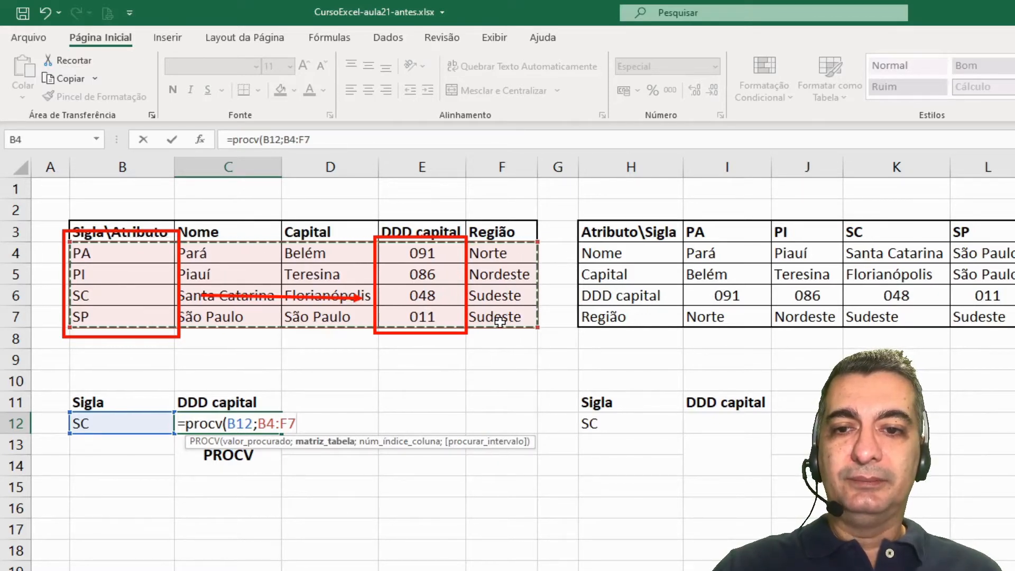
{"action": "type", "text": ";;"}
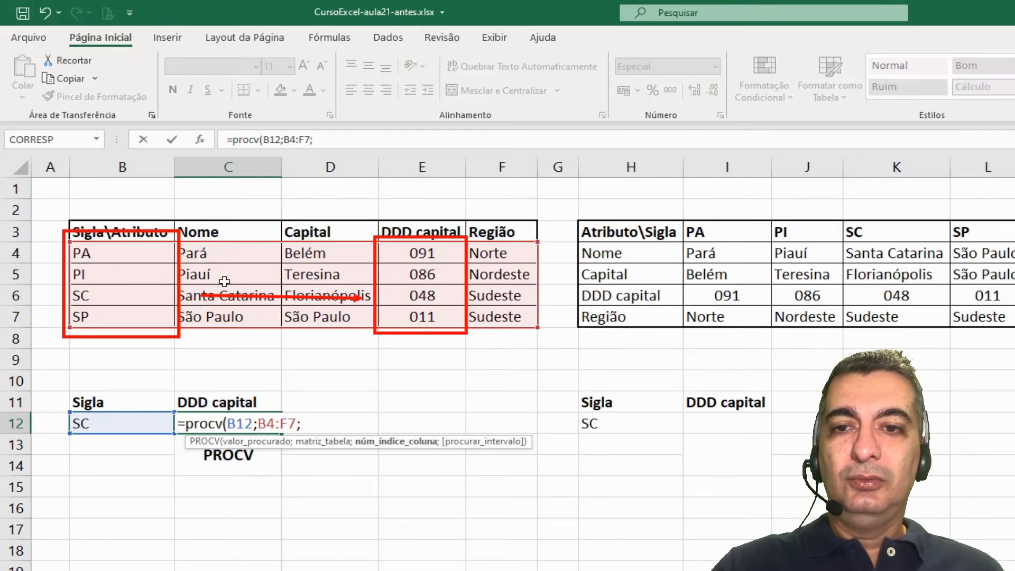
{"action": "type", "text": "4"}
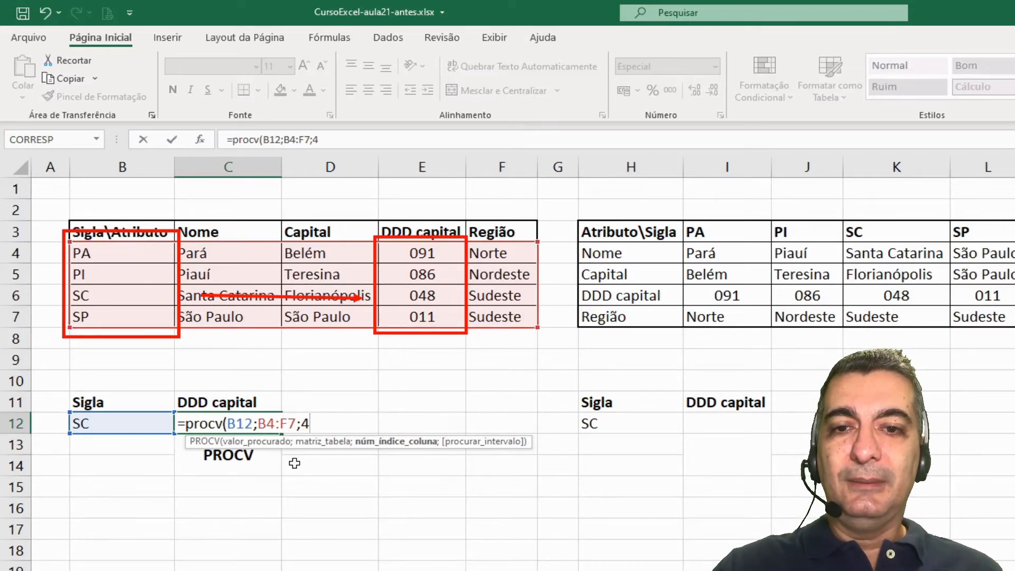
{"action": "type", "text": ")"}
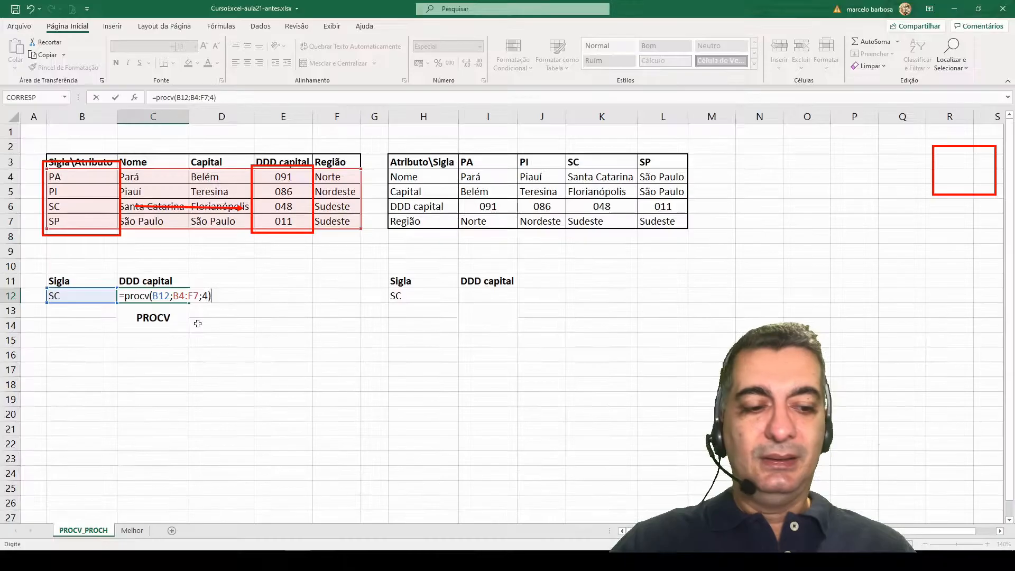
{"action": "key", "text": "Return"}
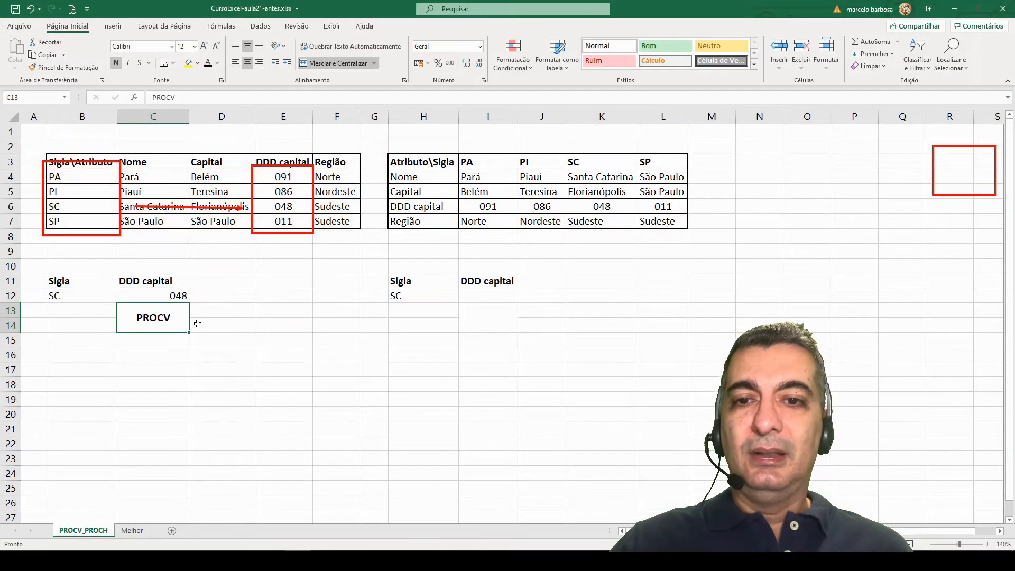
{"action": "left_click", "coordinate": [283, 207]}
{"action": "left_click", "coordinate": [161, 296]}
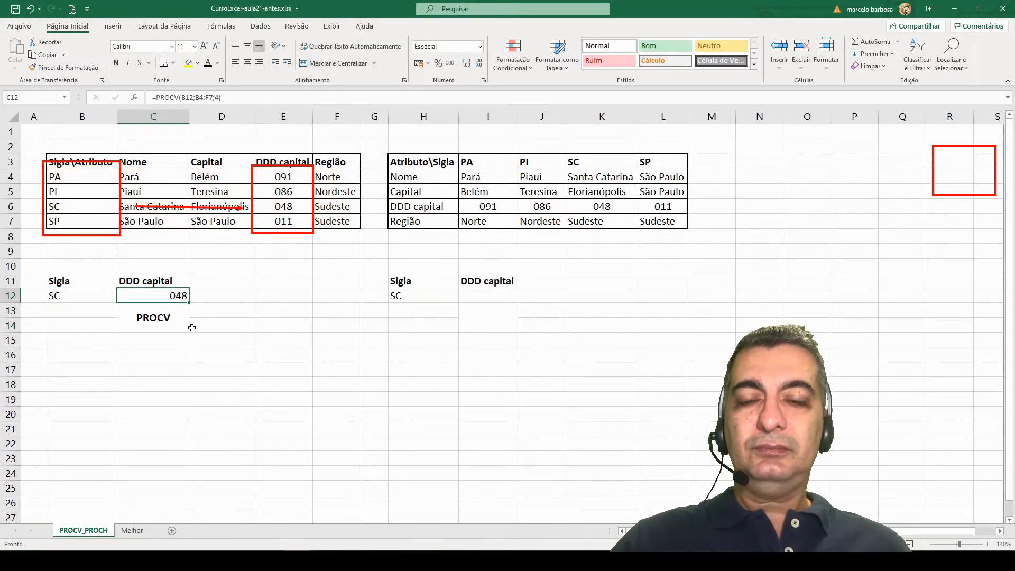
- Set the lookup code in B12 to PI and move the red arrow onto the PI row of the first table
{"action": "left_click", "coordinate": [66, 299]}
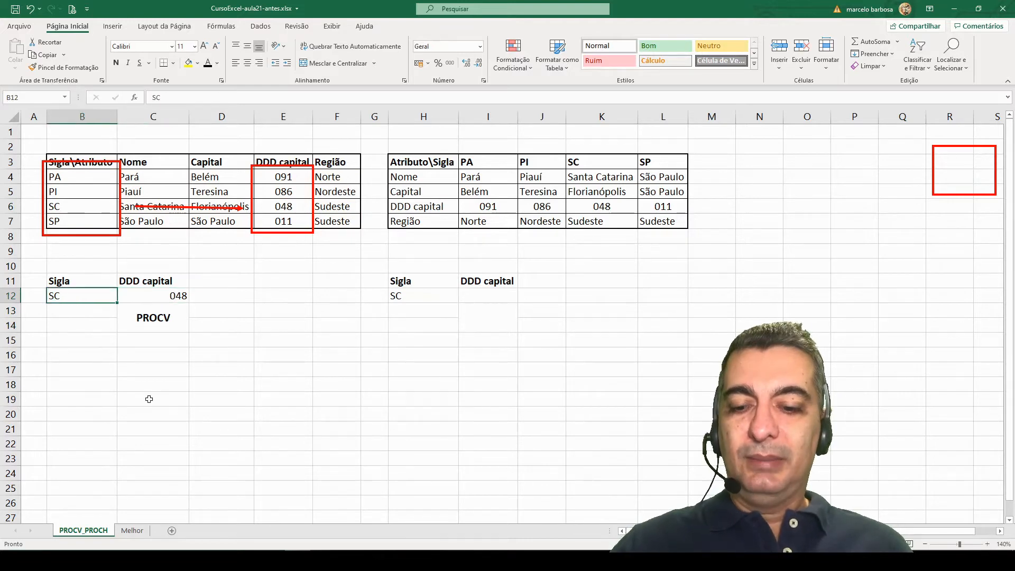
{"action": "type", "text": "PI"}
{"action": "key", "text": "Return"}
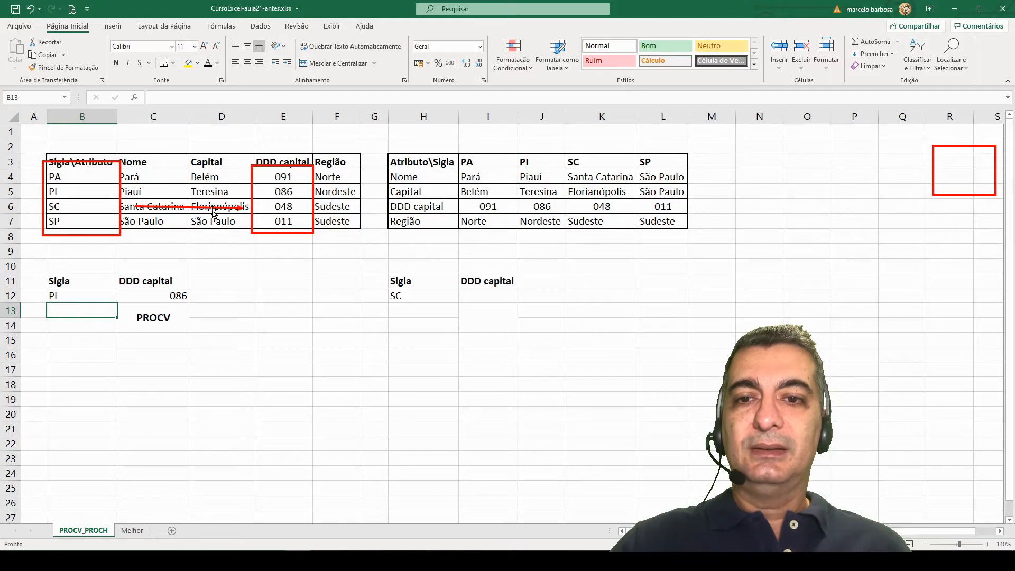
{"action": "left_click_drag", "start_coordinate": [213, 211], "coordinate": [211, 193]}
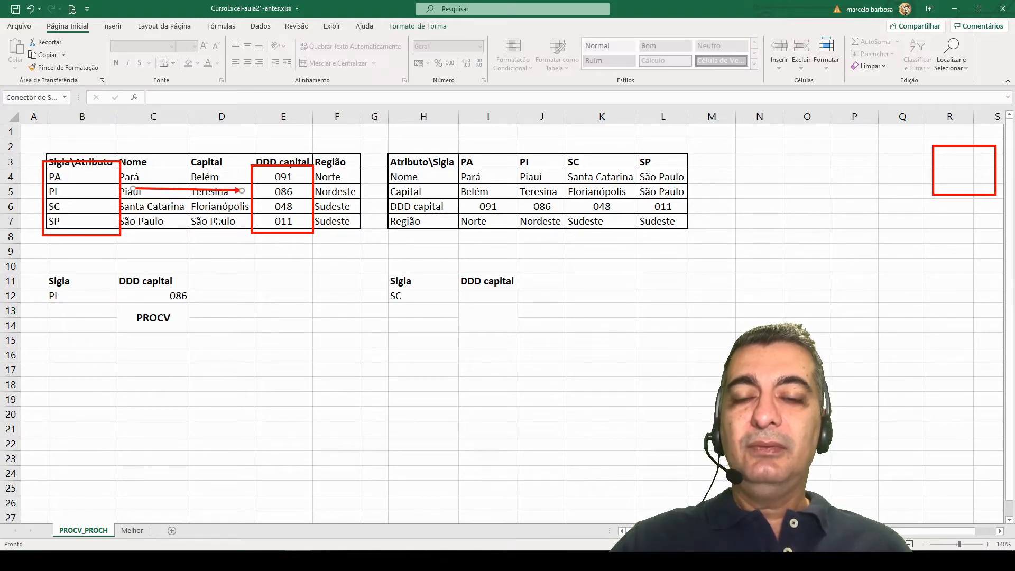
- Enter the column index 4 in C10 and make the PROCV formula in C12 take its column number from C10
{"action": "left_click", "coordinate": [161, 296]}
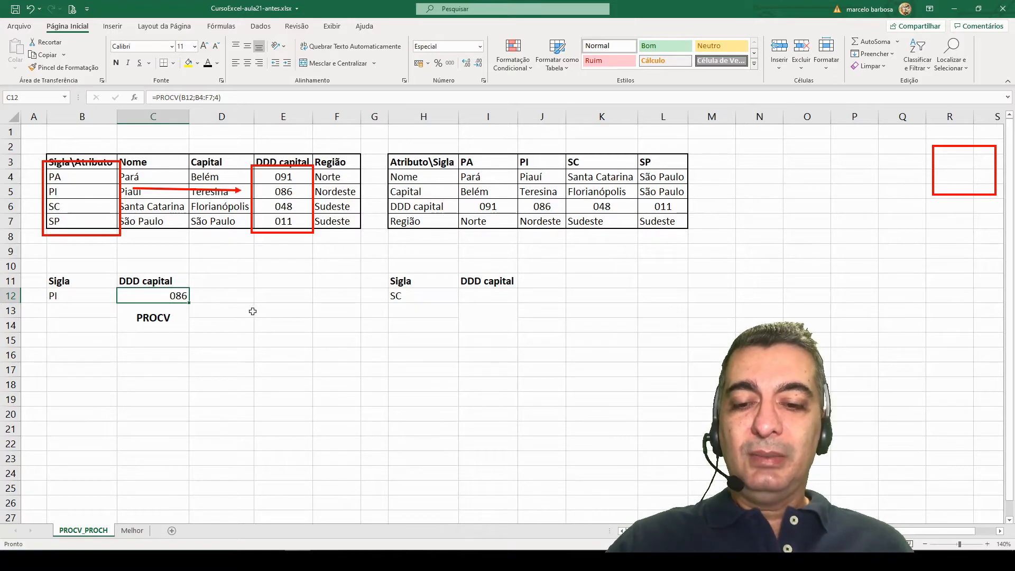
{"action": "left_click", "coordinate": [153, 265]}
{"action": "type", "text": "4"}
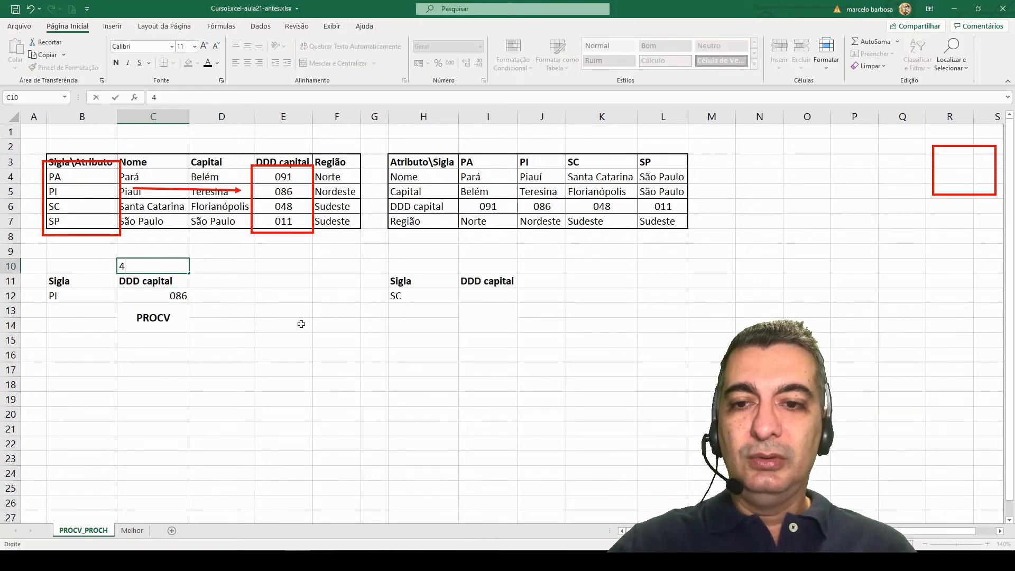
{"action": "key", "text": "Return"}
{"action": "key", "text": "Down"}
{"action": "key", "text": "F2"}
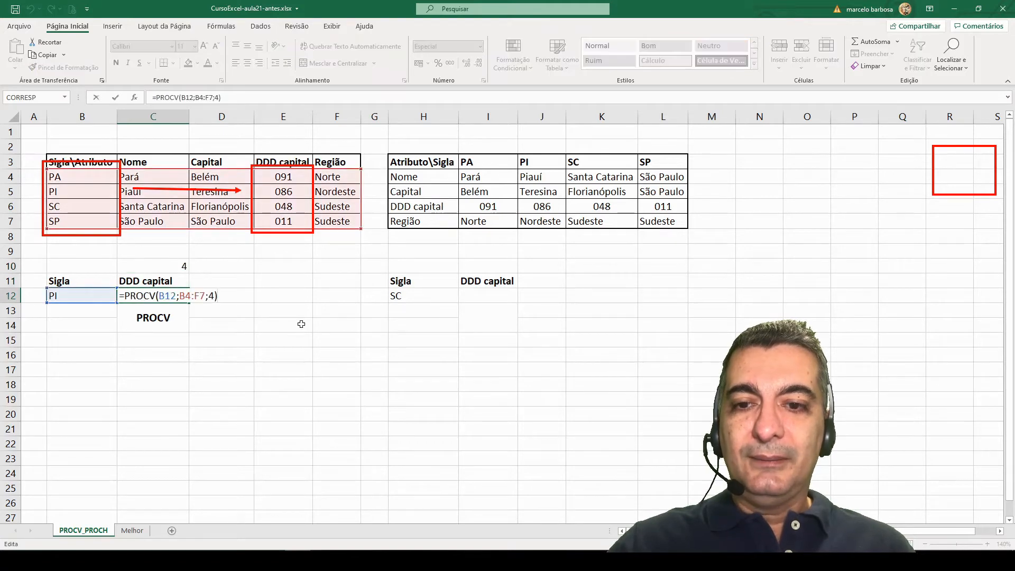
{"action": "key", "text": "Left"}
{"action": "key", "text": "BackSpace"}
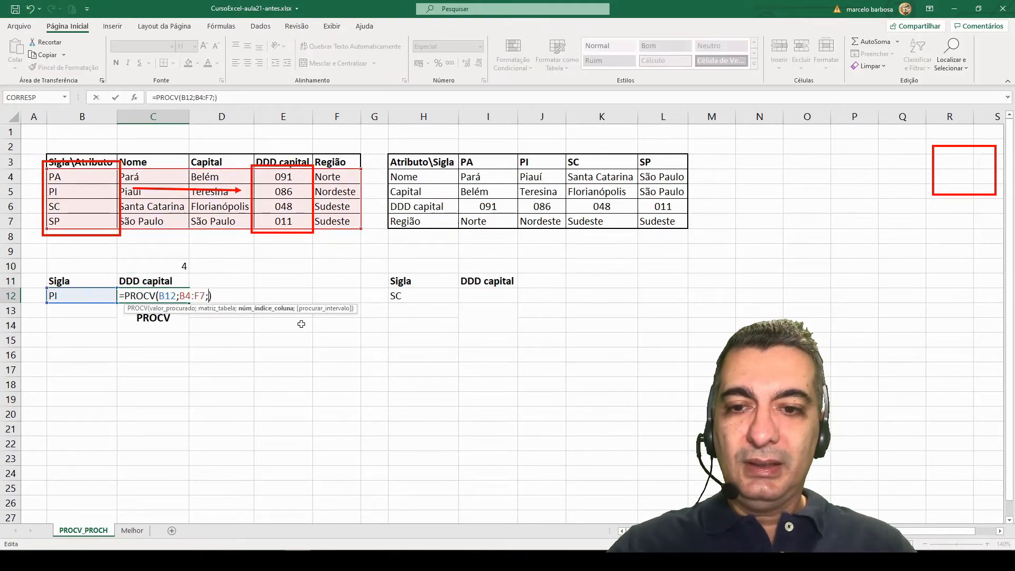
{"action": "left_click", "coordinate": [177, 263]}
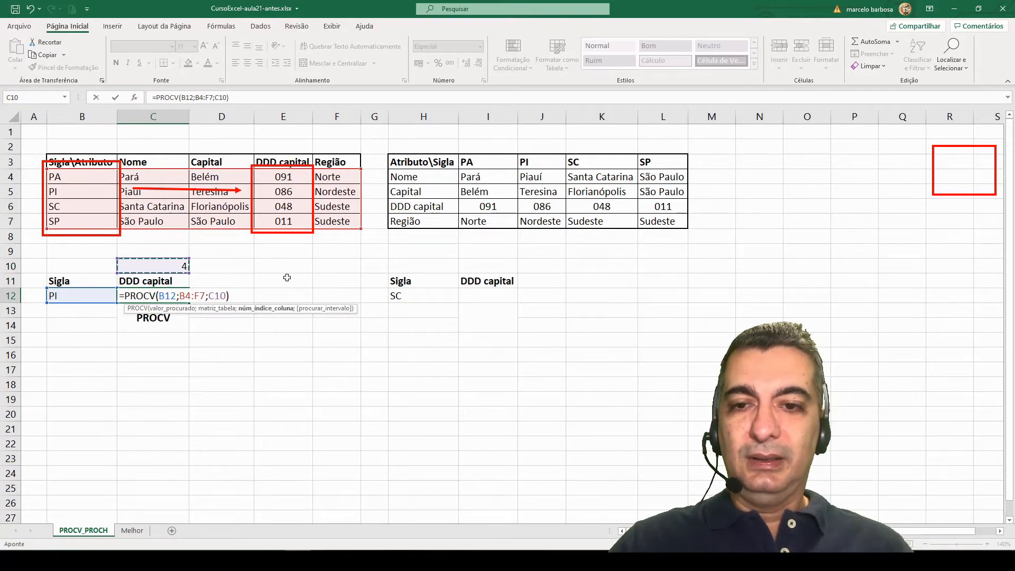
{"action": "key", "text": "Return"}
- Test the PROCV formula by setting the column index in C10 to 5, 3, 2 and finally 1
{"action": "key", "text": "Up"}
{"action": "key", "text": "Up"}
{"action": "key", "text": "Up"}
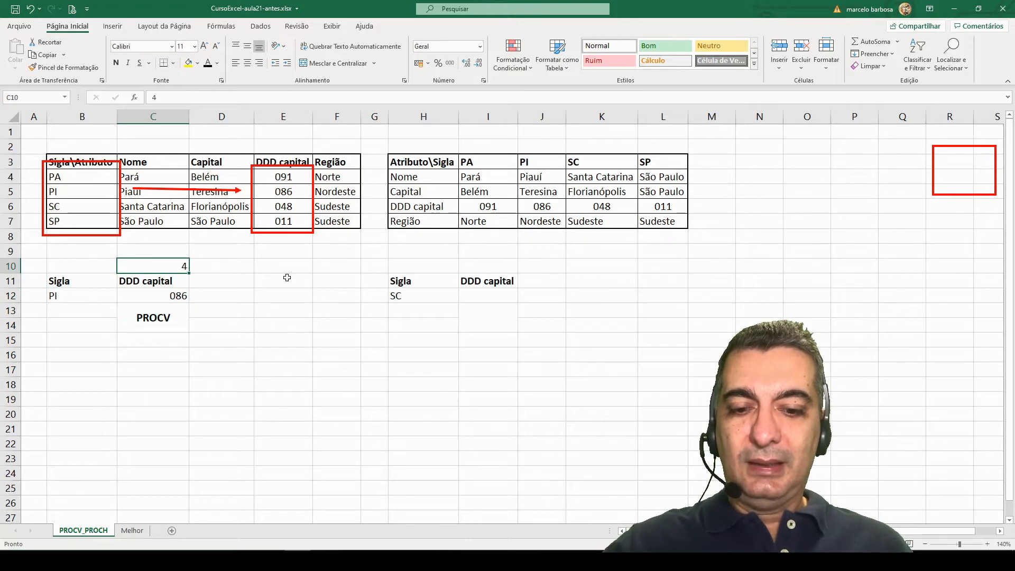
{"action": "type", "text": "5"}
{"action": "key", "text": "Tab"}
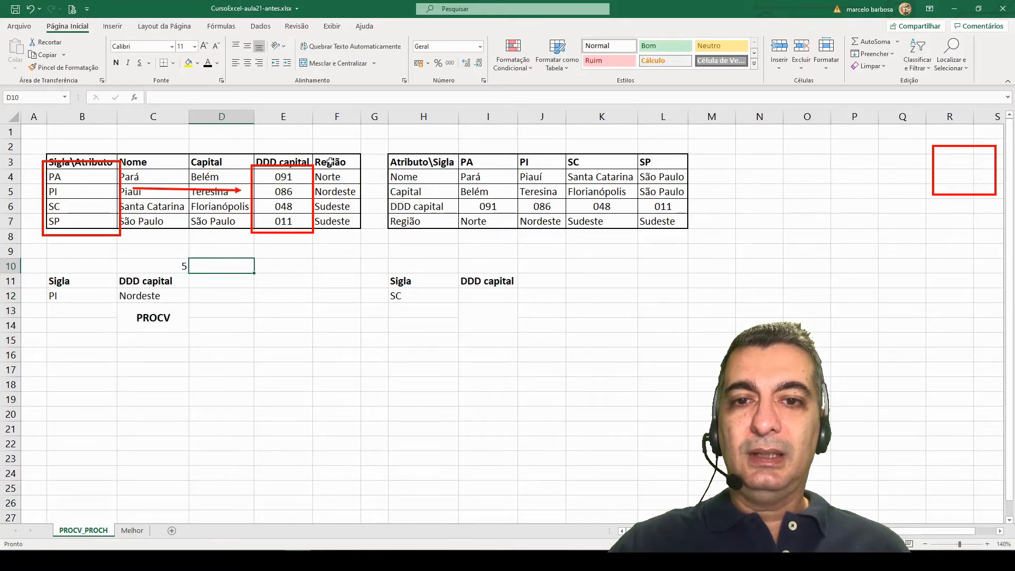
{"action": "key", "text": "Left"}
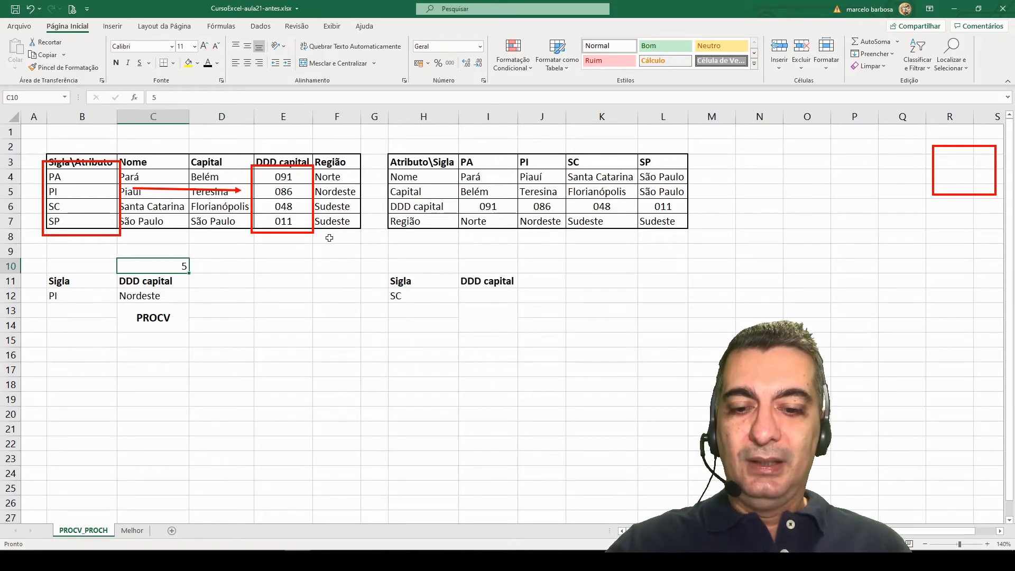
{"action": "type", "text": "3"}
{"action": "key", "text": "Tab"}
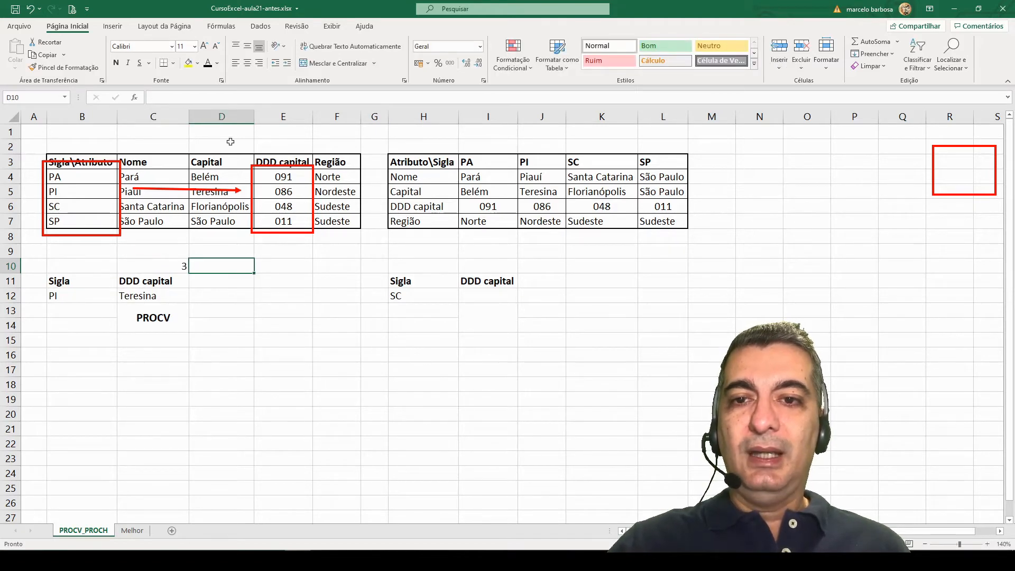
{"action": "key", "text": "Left"}
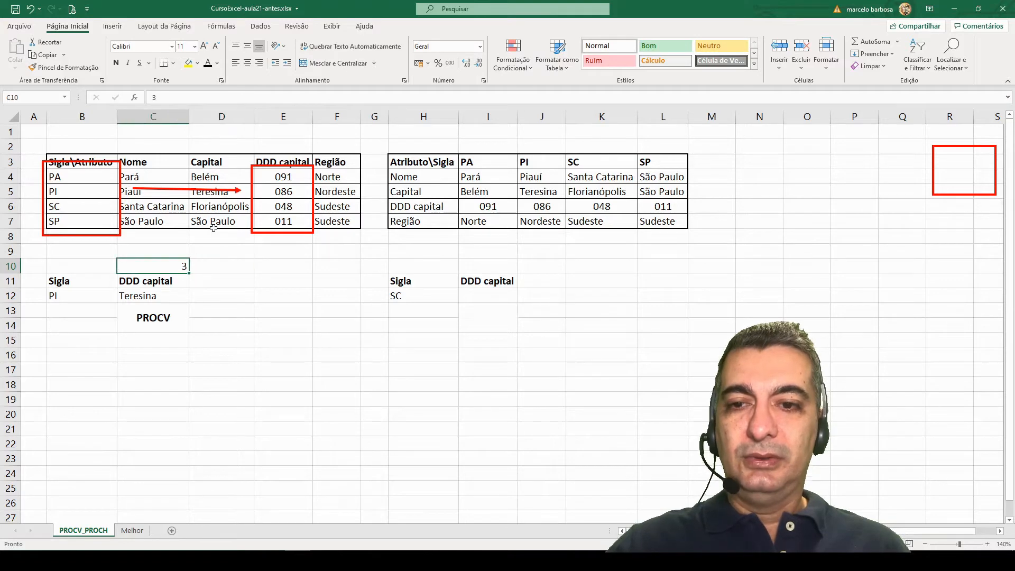
{"action": "type", "text": "2"}
{"action": "key", "text": "Tab"}
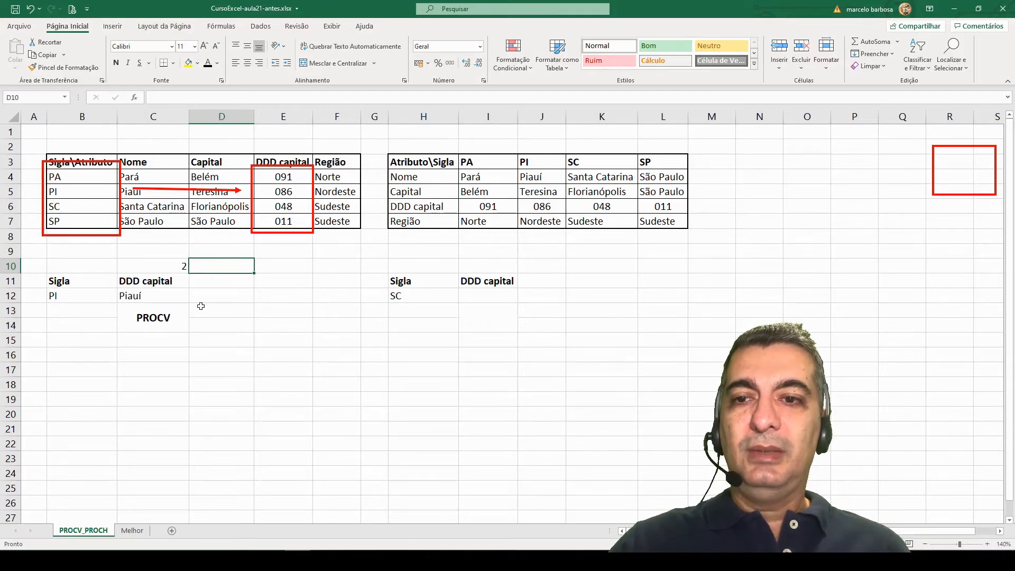
{"action": "key", "text": "Left"}
{"action": "type", "text": "1"}
{"action": "key", "text": "Tab"}
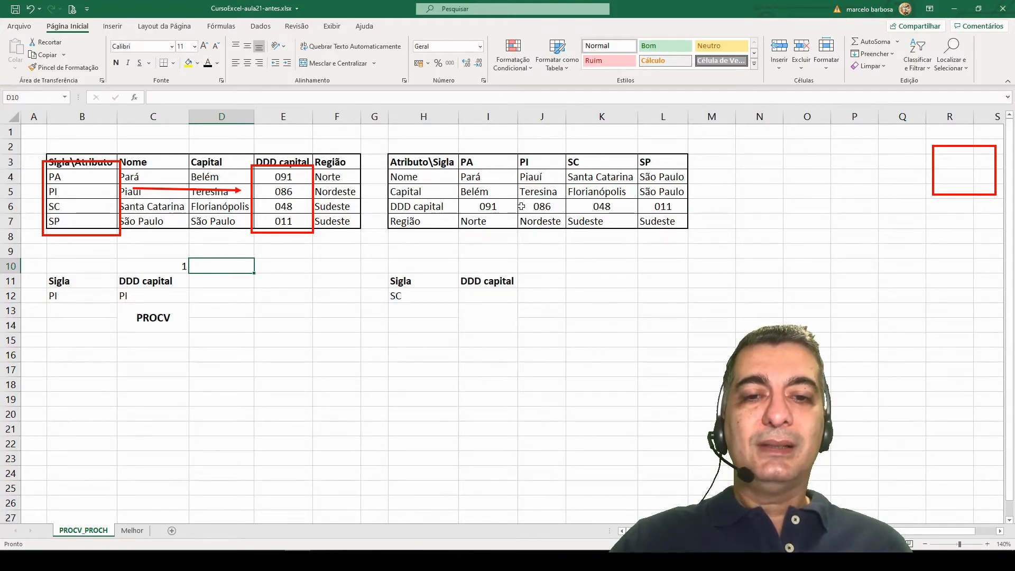
- Frame the Sigla and DDD capital rows of the second table with red rectangles and add a downward red arrow in the SC column
{"action": "left_click", "coordinate": [433, 293]}
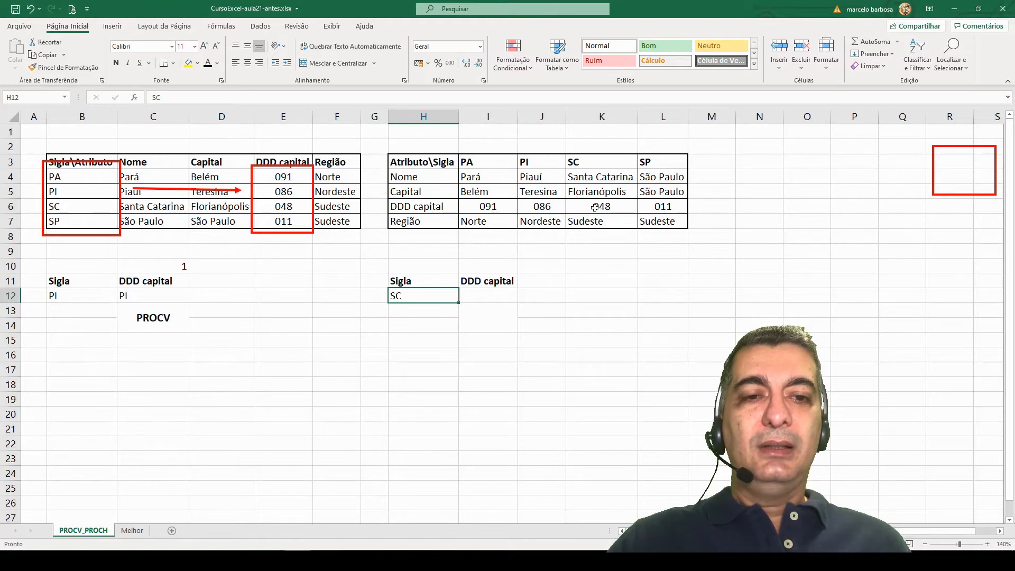
{"action": "left_click", "coordinate": [944, 193]}
{"action": "left_click_drag", "start_coordinate": [944, 194], "coordinate": [654, 224]}
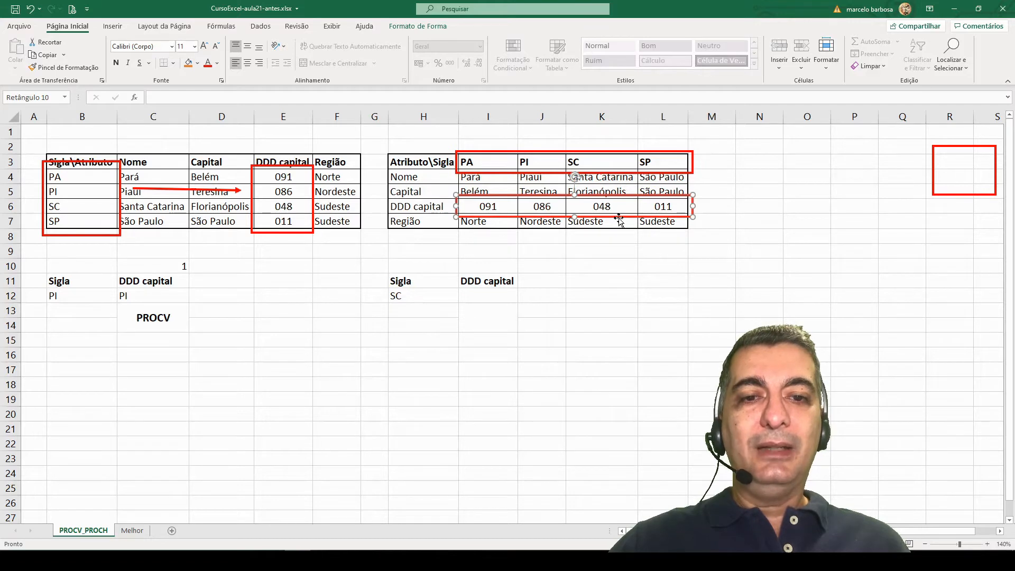
{"action": "left_click", "coordinate": [226, 190]}
{"action": "left_click_drag", "start_coordinate": [226, 191], "coordinate": [594, 192]}
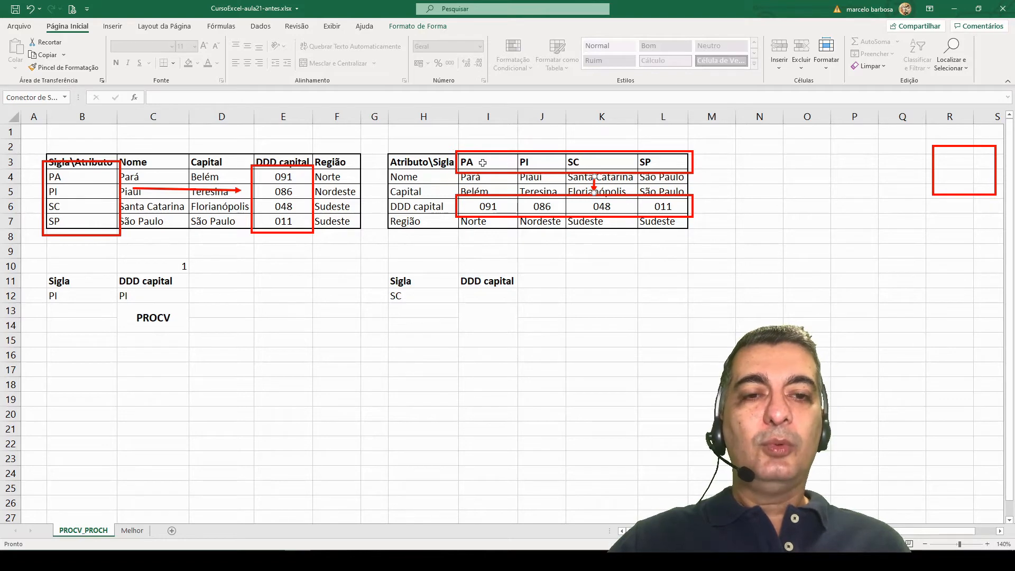
- Reveal the hidden PROCH label in I13 with a black font colour and enter the formula =PROCH(H12;I3:L7;4) in I12
{"action": "left_click", "coordinate": [491, 313]}
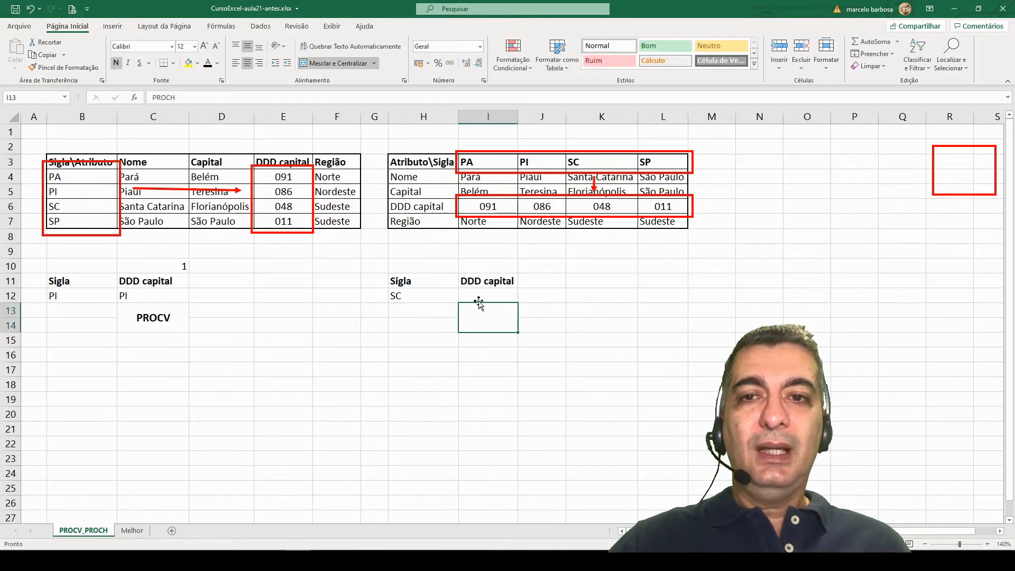
{"action": "left_click", "coordinate": [208, 63]}
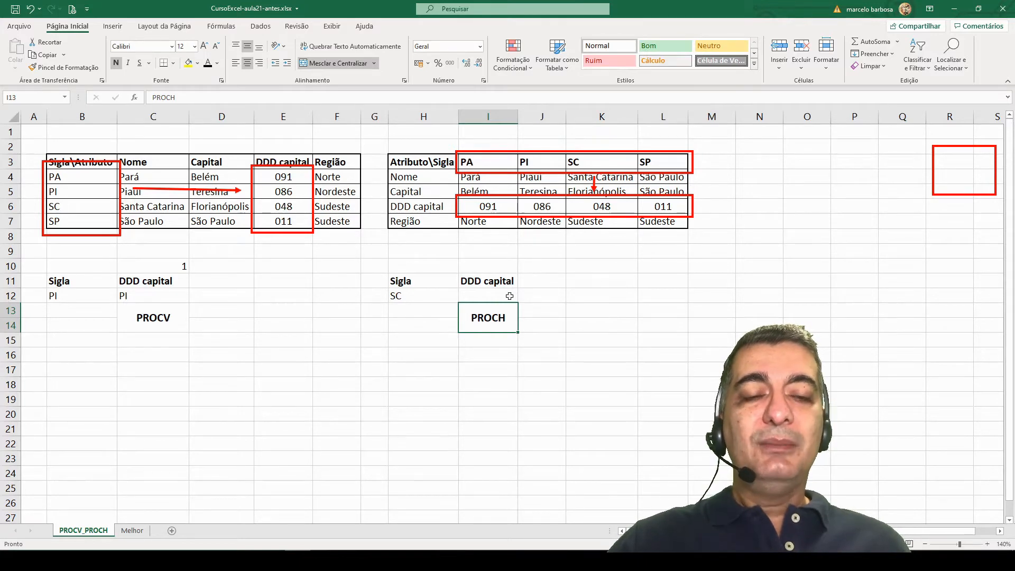
{"action": "left_click", "coordinate": [501, 294]}
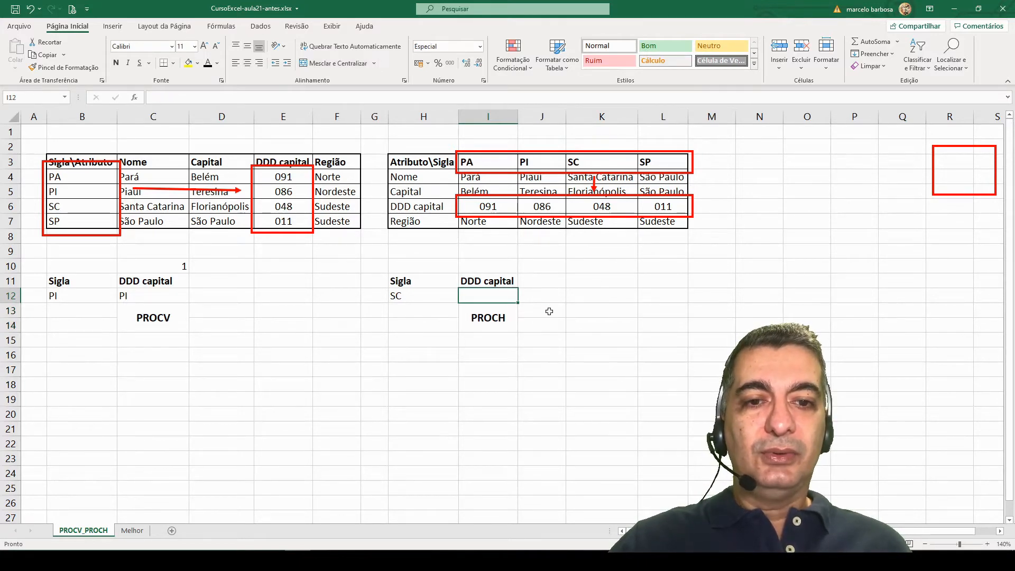
{"action": "type", "text": "p"}
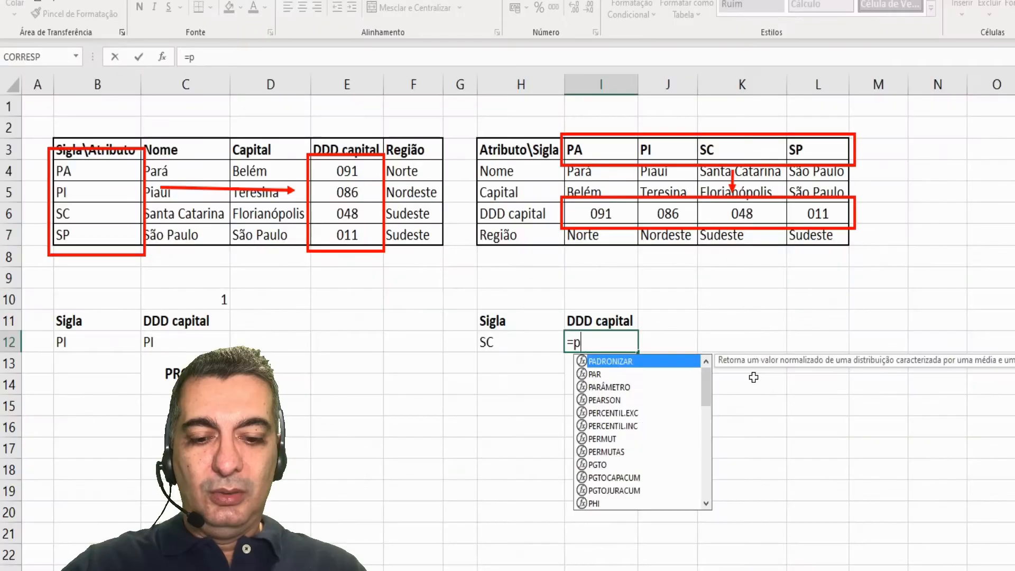
{"action": "type", "text": "roch("}
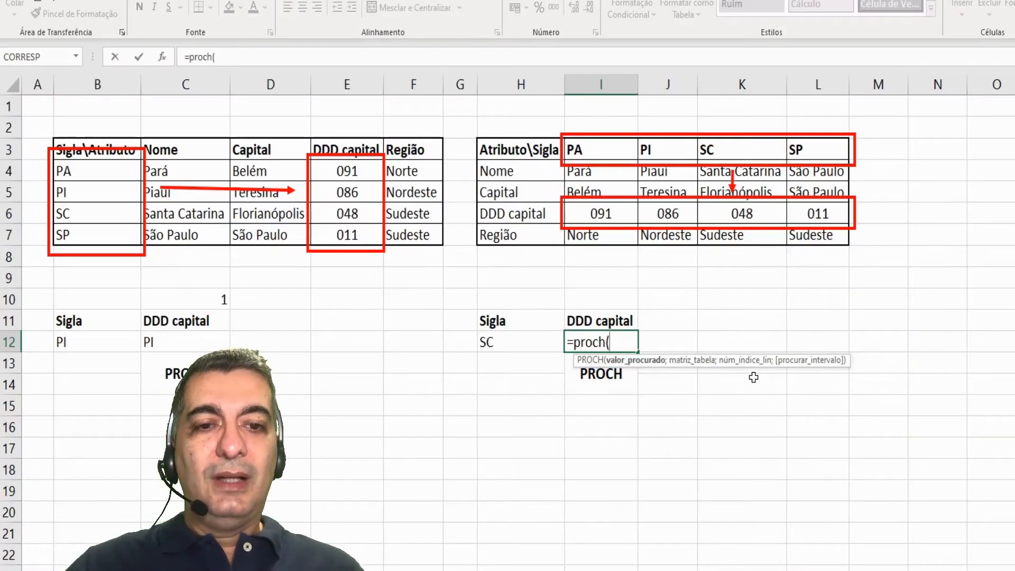
{"action": "left_click", "coordinate": [494, 342]}
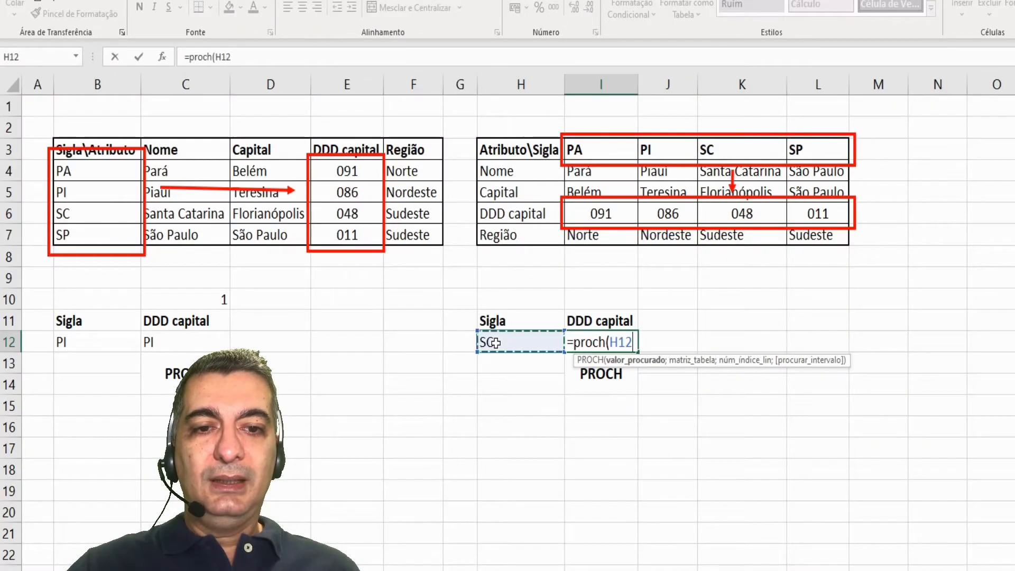
{"action": "type", "text": ";"}
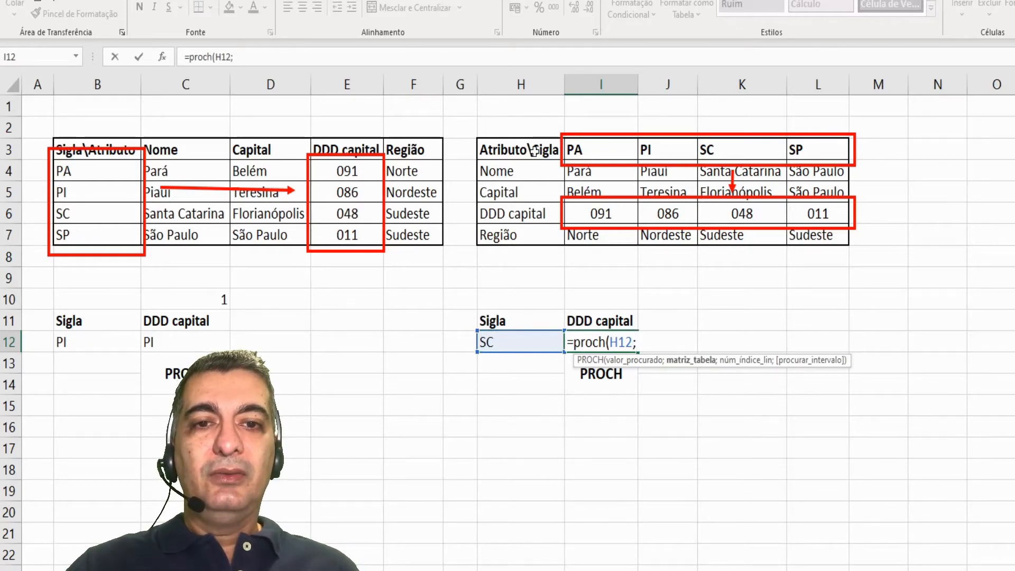
{"action": "left_click_drag", "start_coordinate": [581, 150], "coordinate": [811, 241]}
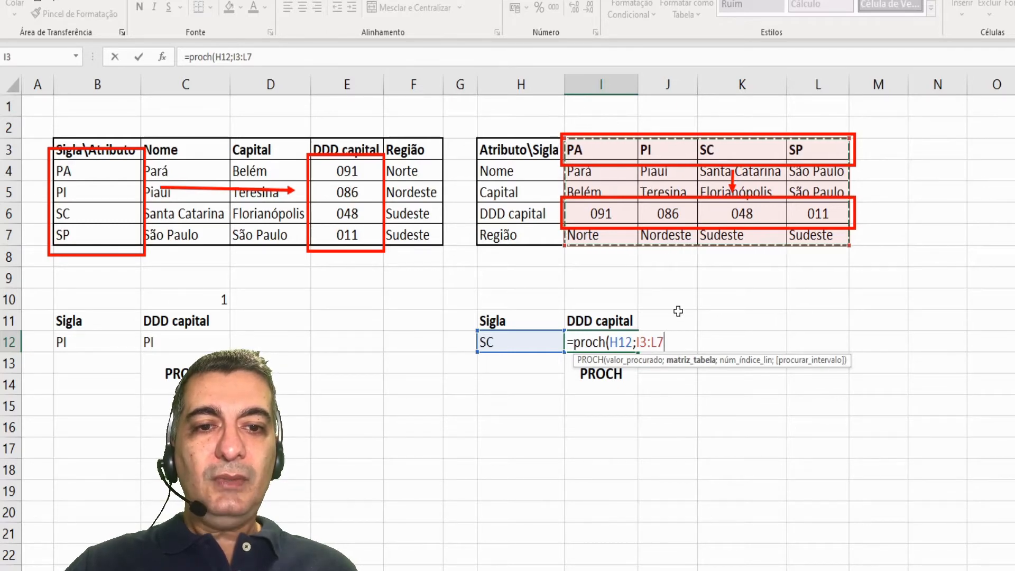
{"action": "type", "text": ";"}
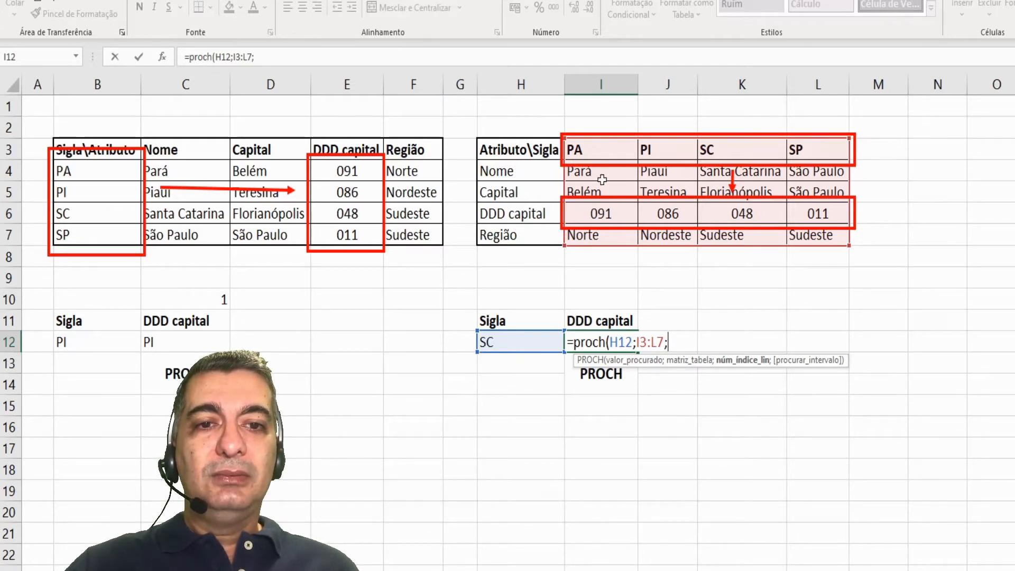
{"action": "type", "text": "4"}
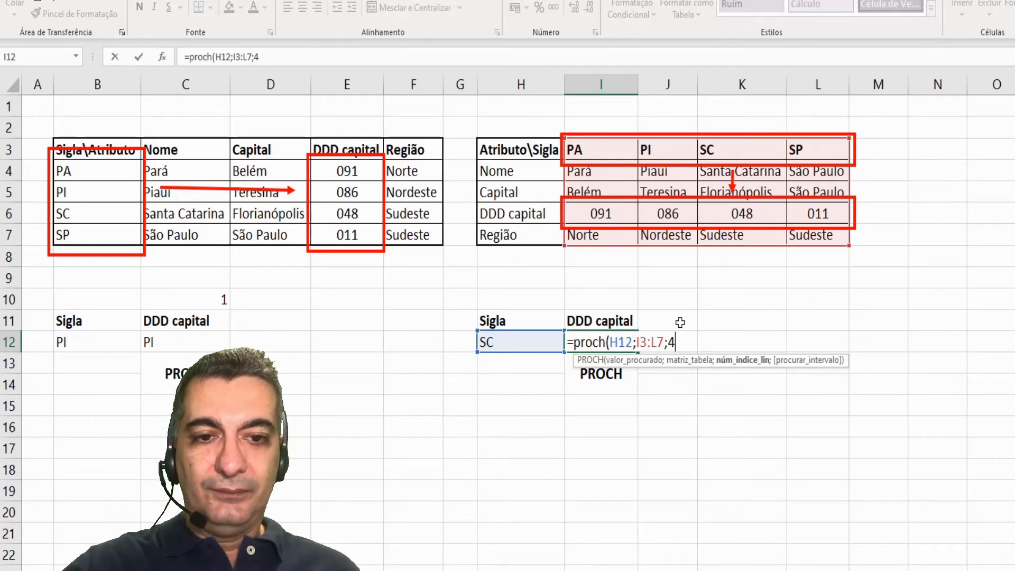
{"action": "type", "text": ")"}
{"action": "key", "text": "Return"}
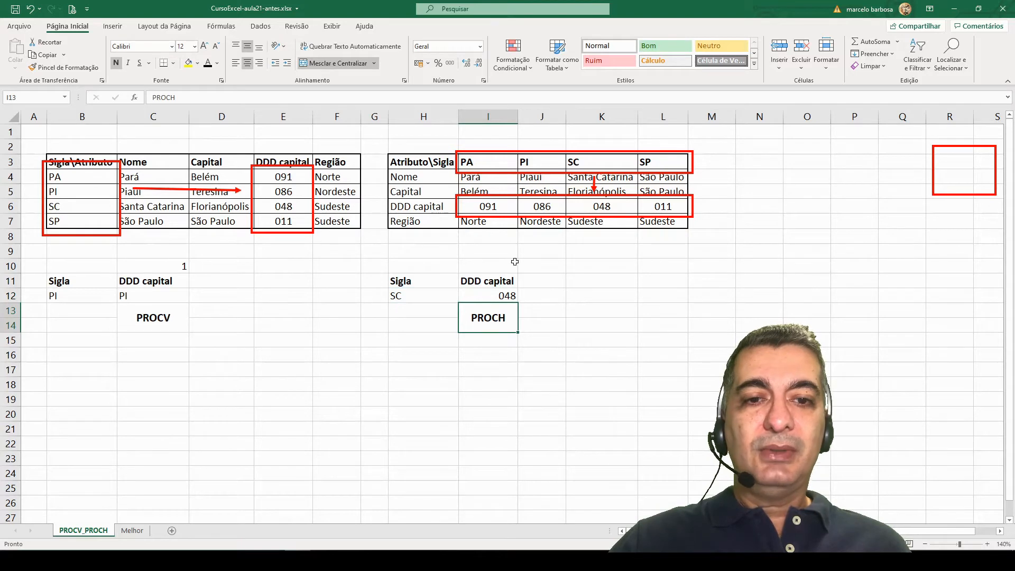
- Enter the row index 4 in I10 and change the formula in I12 to =PROCH(H12;I3:L7;I10)
{"action": "left_click", "coordinate": [495, 265]}
{"action": "type", "text": "4"}
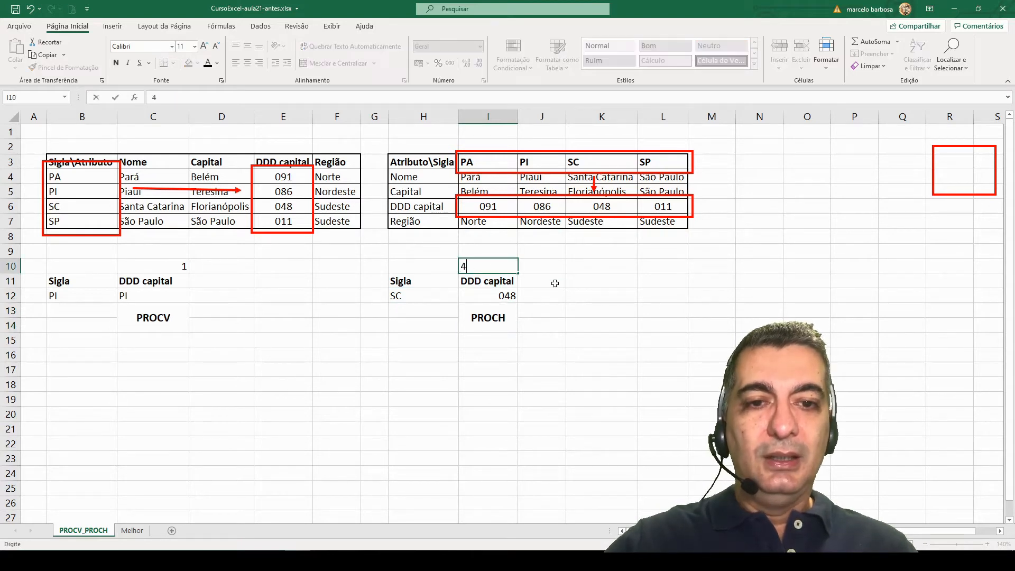
{"action": "key", "text": "Return"}
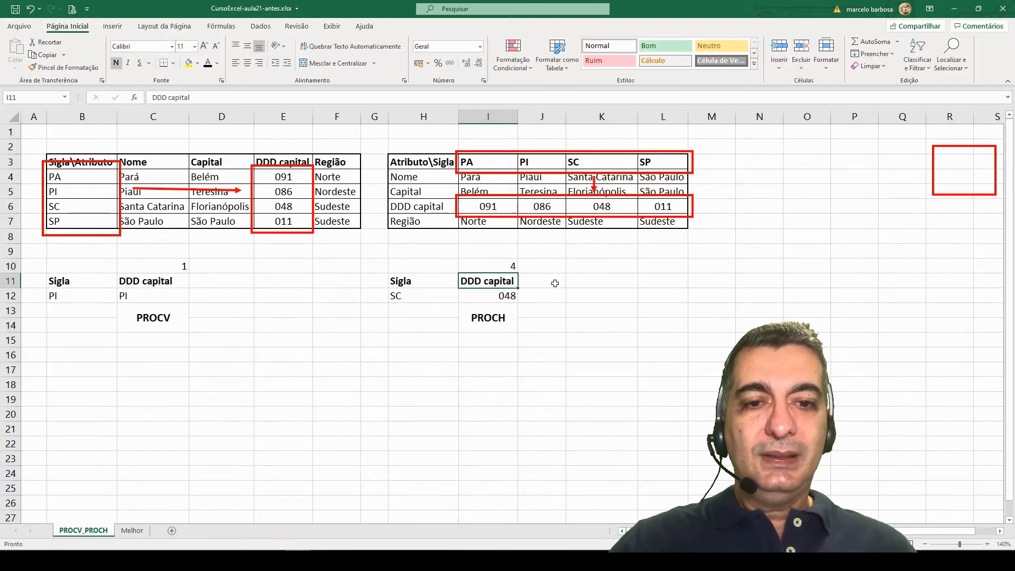
{"action": "left_click", "coordinate": [508, 296]}
{"action": "key", "text": "F2"}
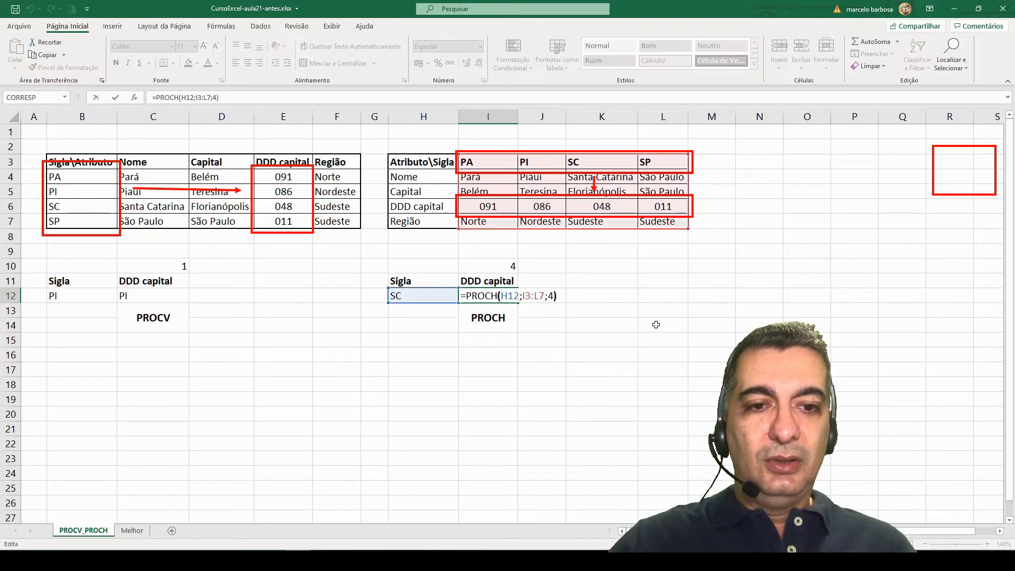
{"action": "key", "text": "Left"}
{"action": "key", "text": "BackSpace"}
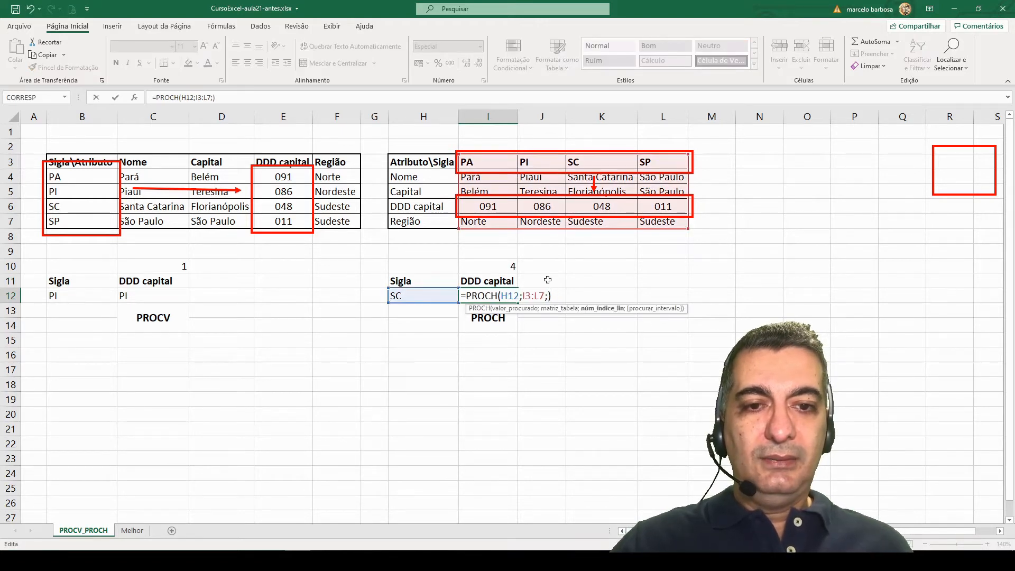
{"action": "left_click", "coordinate": [501, 265]}
{"action": "key", "text": "Return"}
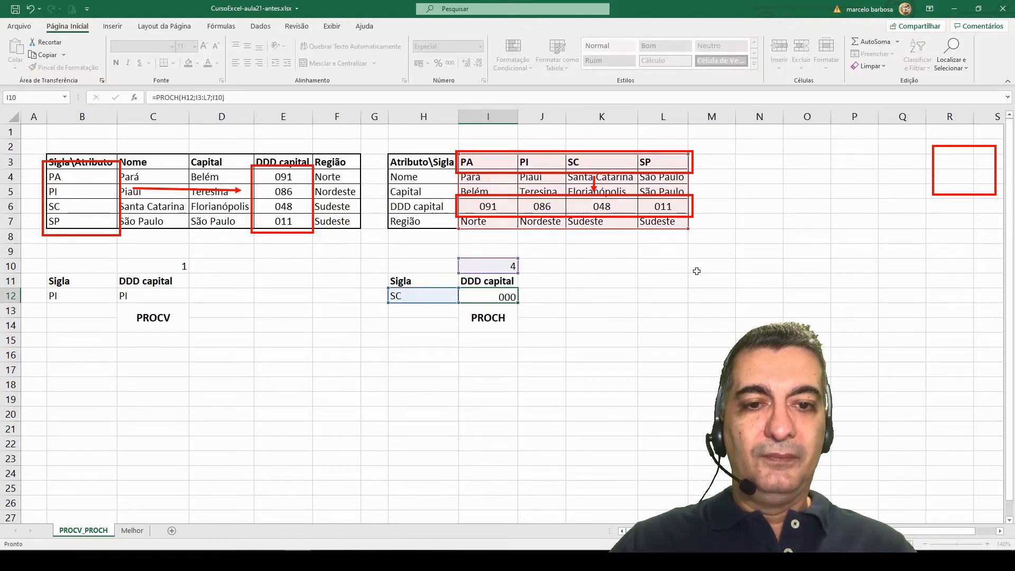
- Test the PROCH formula by setting the row index in I10 to 1 and finally 2
{"action": "key", "text": "Up"}
{"action": "key", "text": "Up"}
{"action": "key", "text": "Up"}
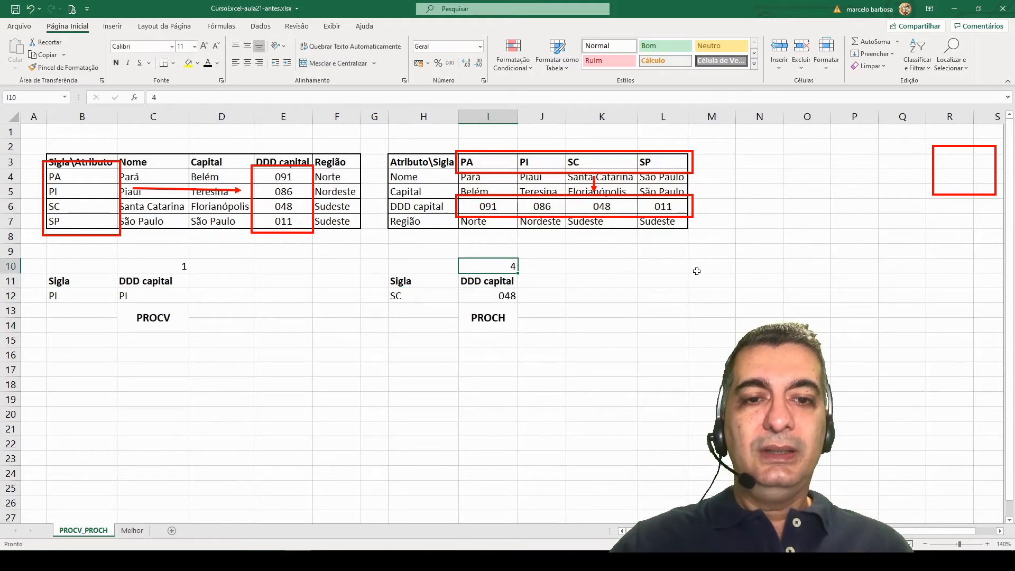
{"action": "type", "text": "1"}
{"action": "key", "text": "Return"}
{"action": "key", "text": "Up"}
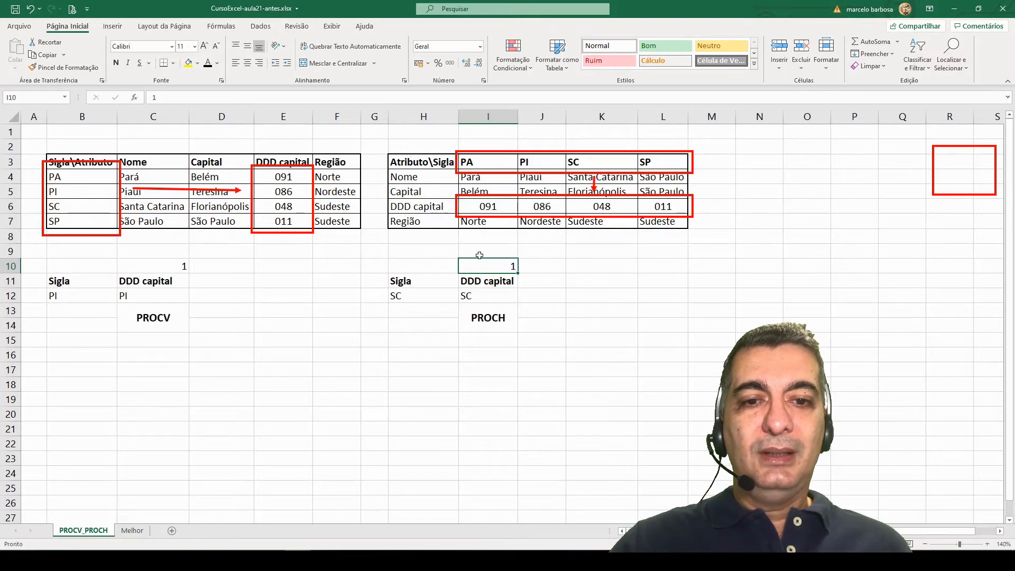
{"action": "left_click", "coordinate": [469, 160]}
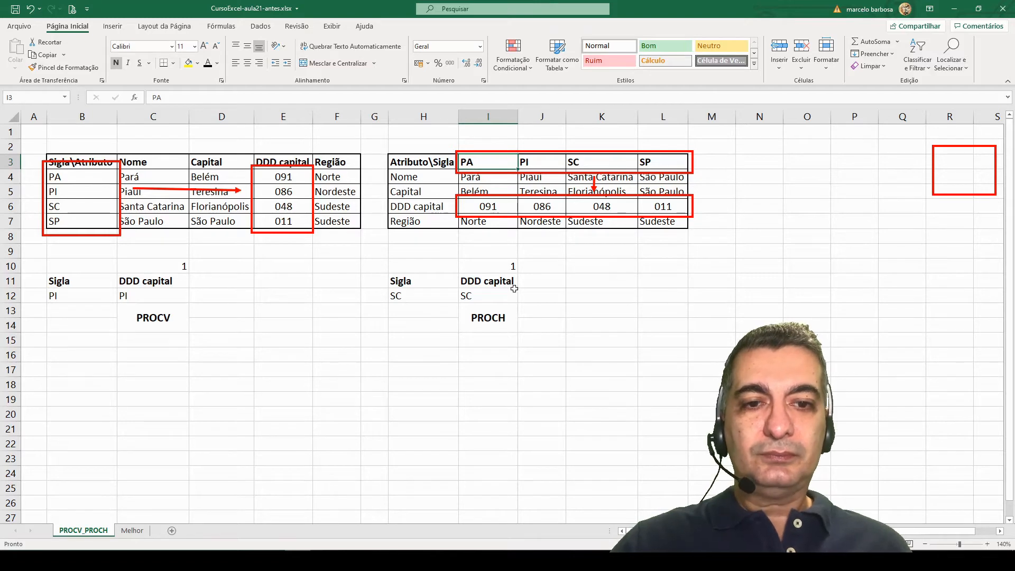
{"action": "left_click", "coordinate": [505, 269]}
{"action": "type", "text": "2"}
{"action": "key", "text": "ctrl+Return"}
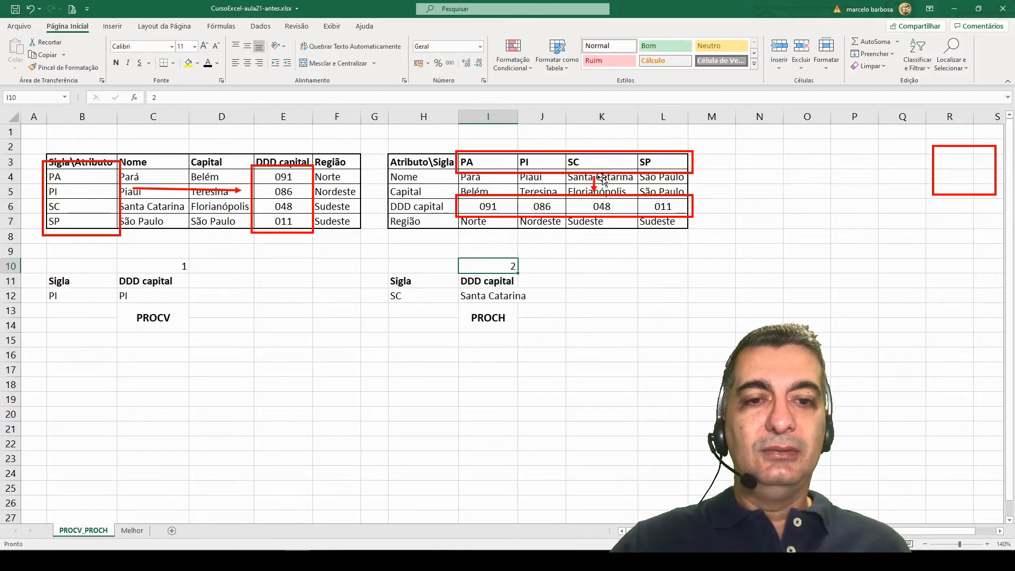
- Test the PROCH formula with the row indexes 3, 4 and 5 in I10
{"action": "type", "text": "3"}
{"action": "key", "text": "ctrl+Return"}
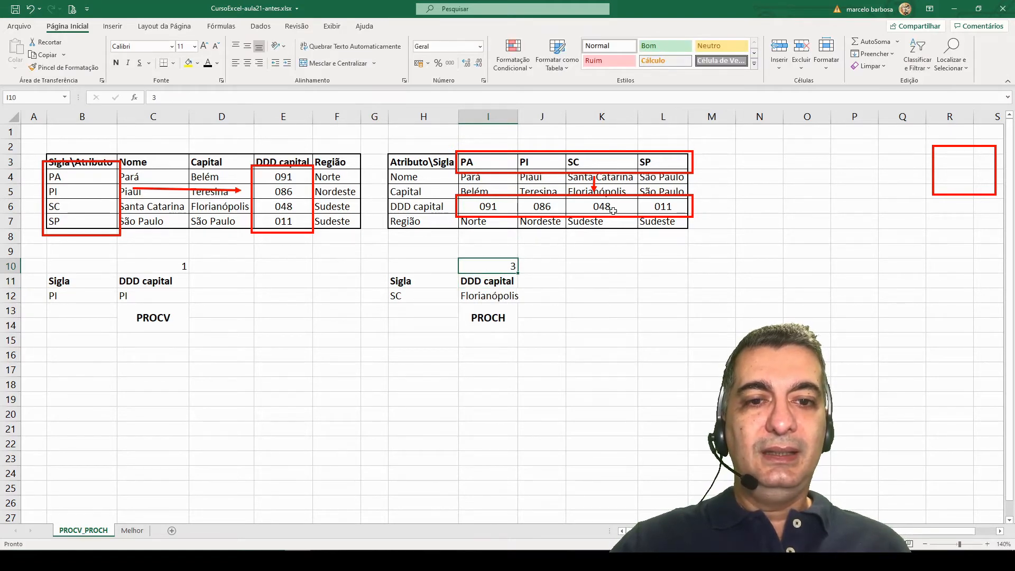
{"action": "type", "text": "4"}
{"action": "key", "text": "Return"}
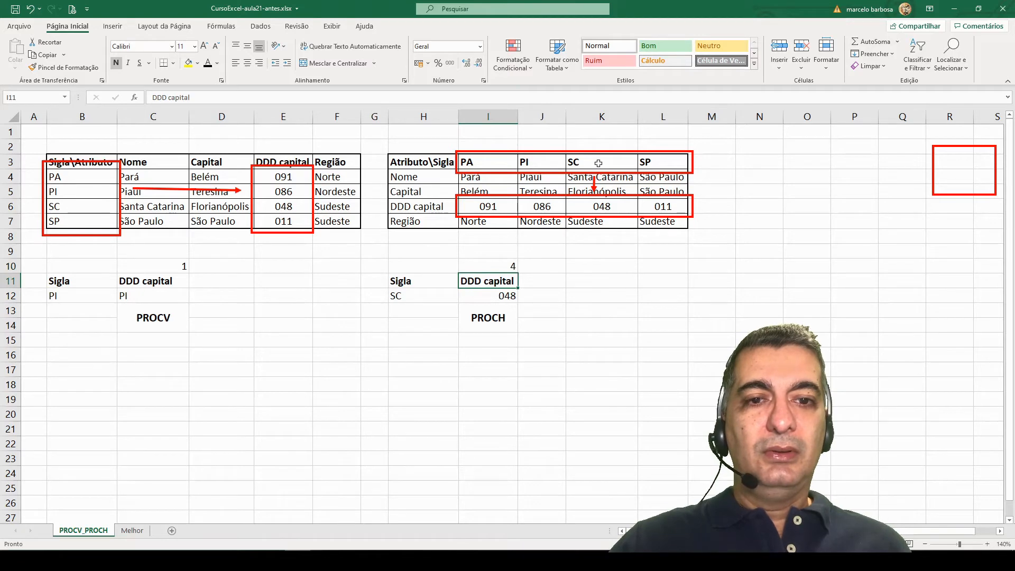
{"action": "key", "text": "Up"}
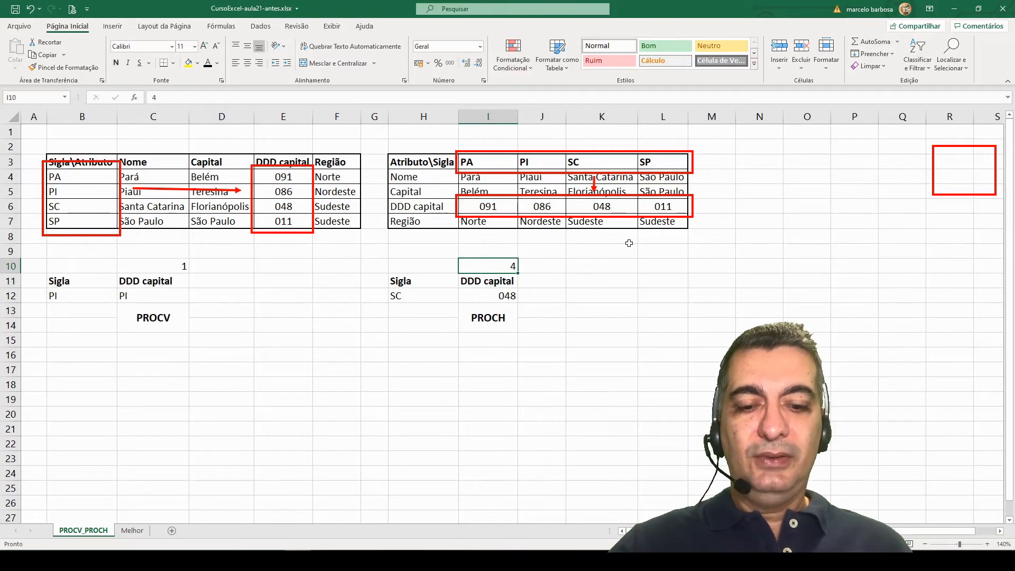
{"action": "type", "text": "5"}
{"action": "key", "text": "ctrl+Return"}
{"action": "key", "text": "Down"}
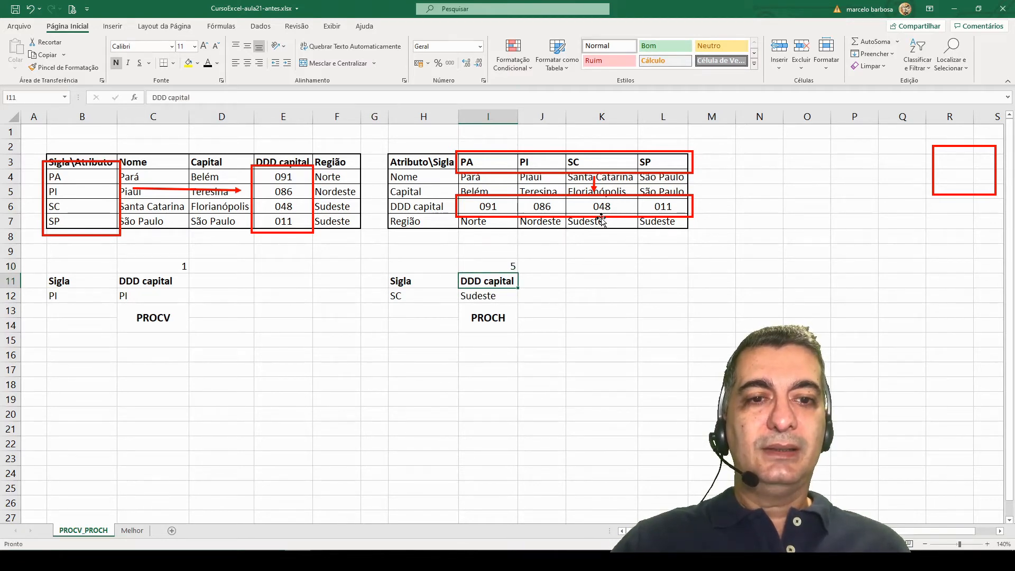
- Set the index cells I10 and C10 to 0 to test both lookup formulas with an invalid index
{"action": "left_click", "coordinate": [495, 267]}
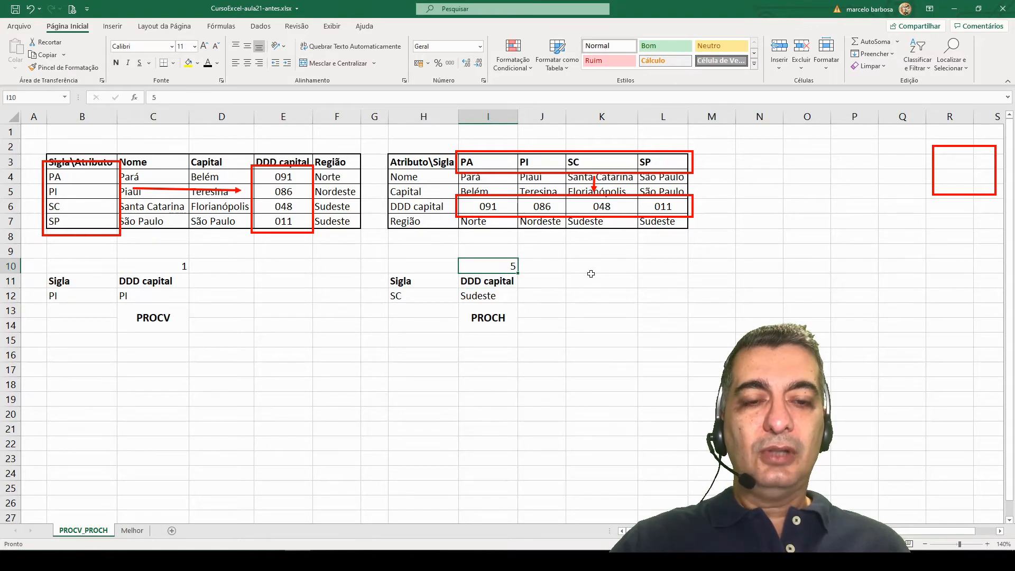
{"action": "type", "text": "0"}
{"action": "key", "text": "Return"}
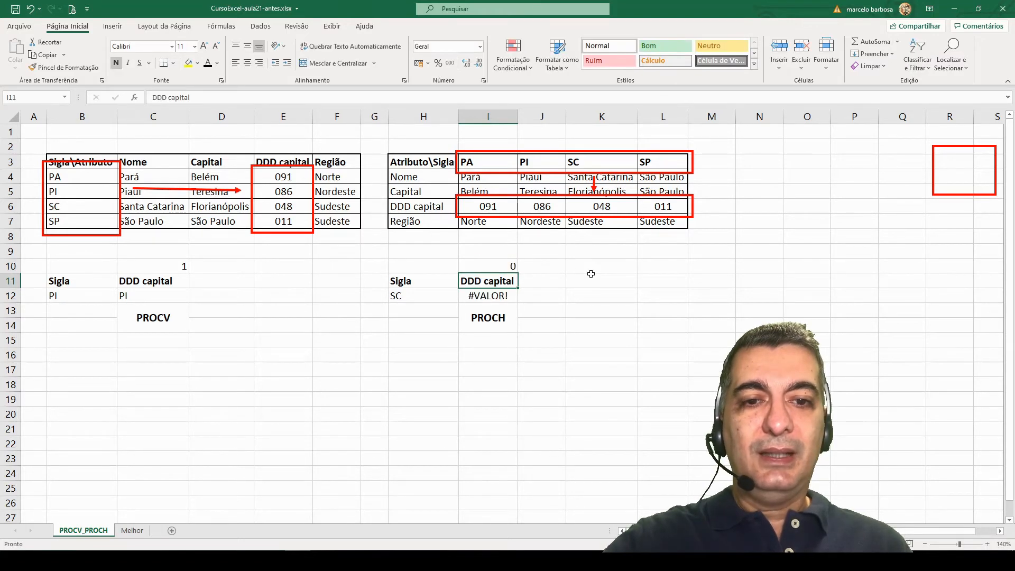
{"action": "left_click", "coordinate": [181, 263]}
{"action": "type", "text": "0"}
{"action": "key", "text": "Return"}
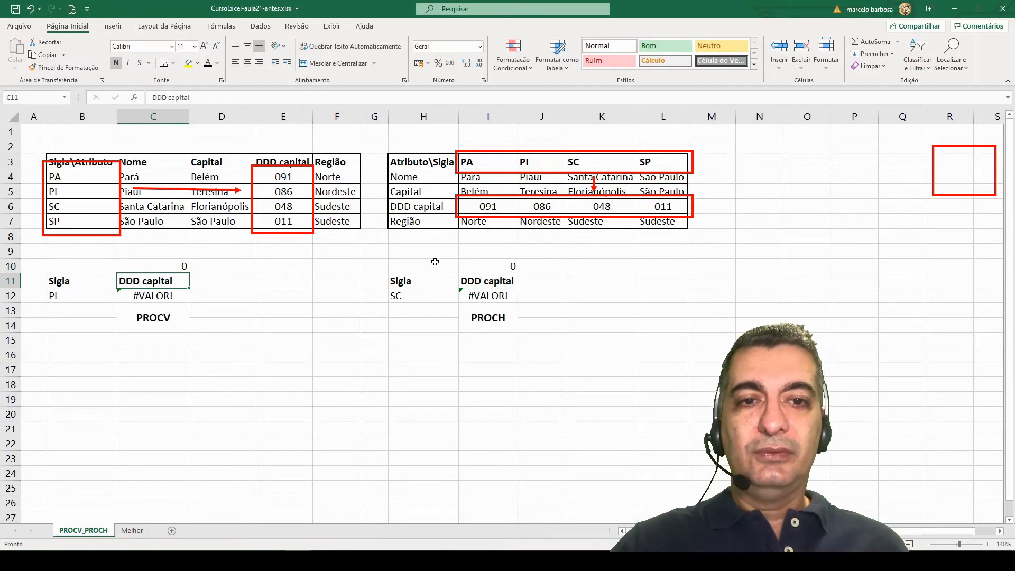
{"action": "left_click", "coordinate": [75, 315]}
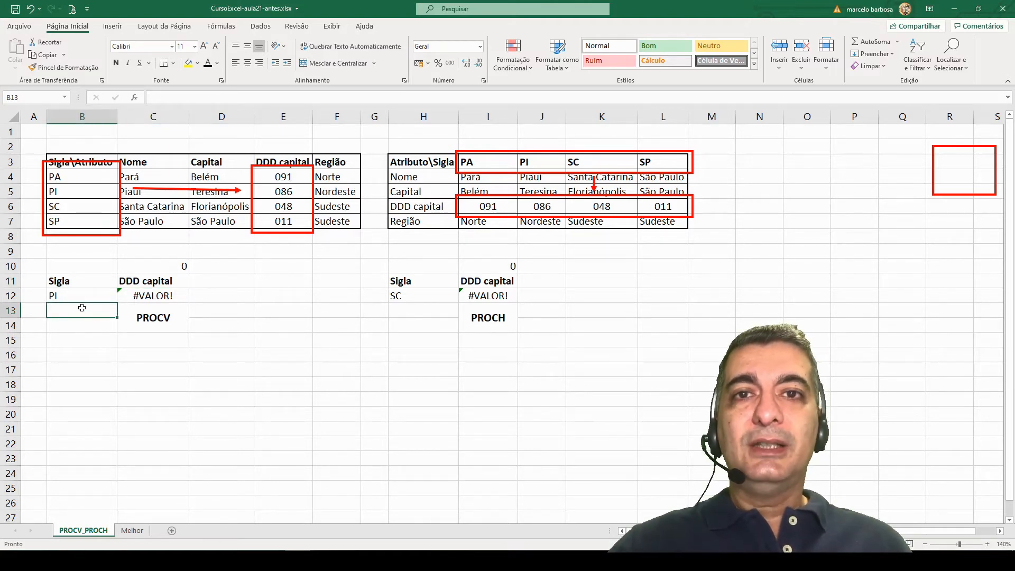
- On the Melhor sheet, frame the Sigla values PA to SP of the first table with a copy of the red rectangle
{"action": "left_click", "coordinate": [132, 531]}
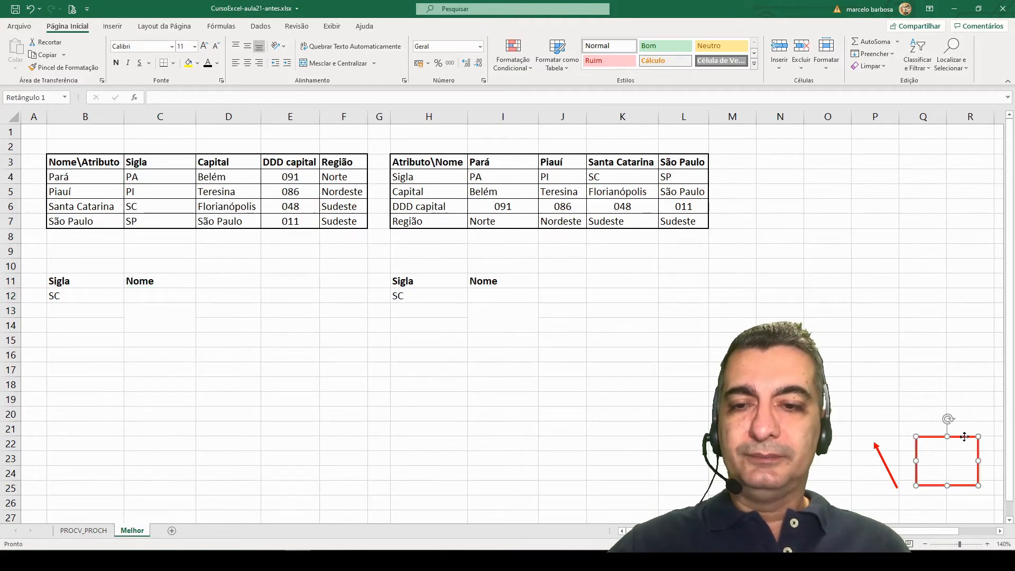
{"action": "left_click_drag", "start_coordinate": [964, 437], "coordinate": [173, 169]}
{"action": "left_click_drag", "start_coordinate": [183, 217], "coordinate": [203, 233]}
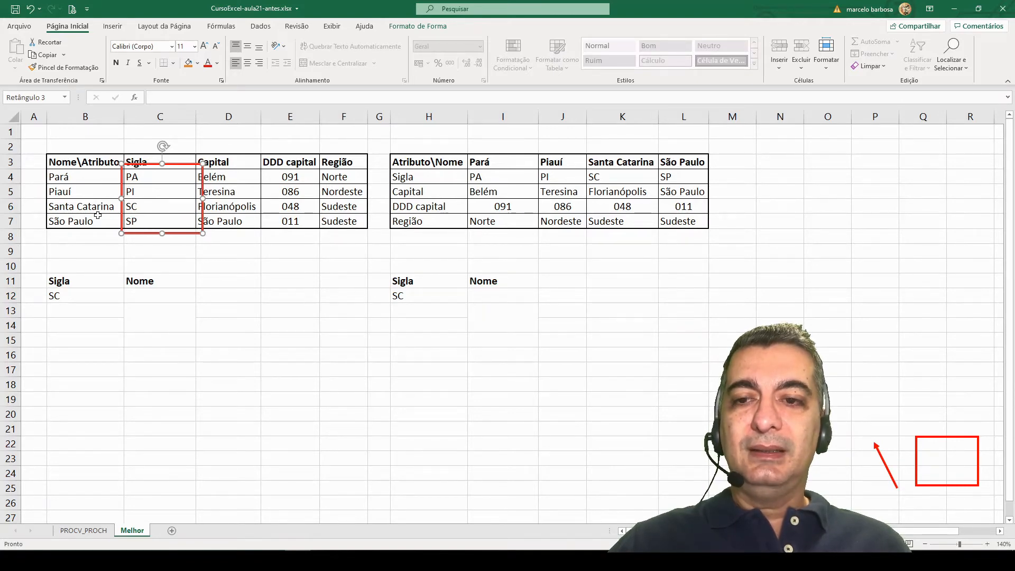
{"action": "left_click", "coordinate": [158, 296]}
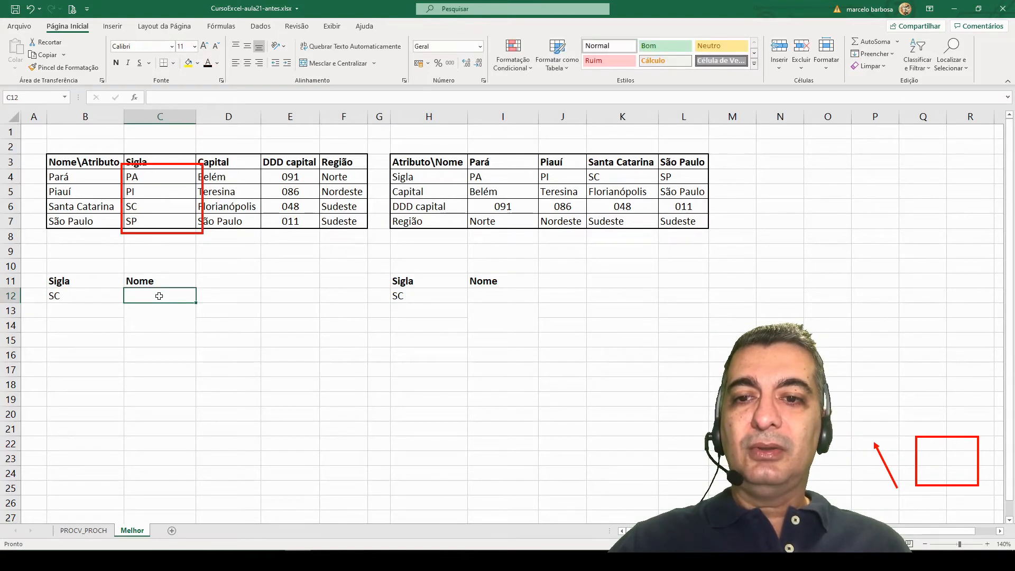
{"action": "left_click", "coordinate": [79, 176]}
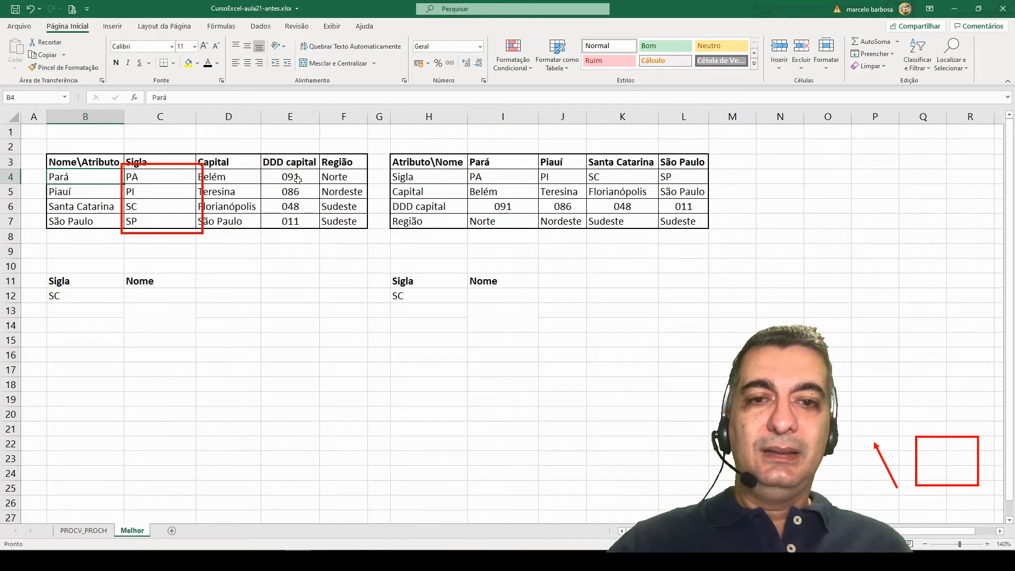
- Frame the Sigla row and the state name header row of the second table with copies of the red rectangle
{"action": "left_click_drag", "start_coordinate": [917, 448], "coordinate": [470, 185]}
{"action": "left_click_drag", "start_coordinate": [526, 214], "coordinate": [713, 186]}
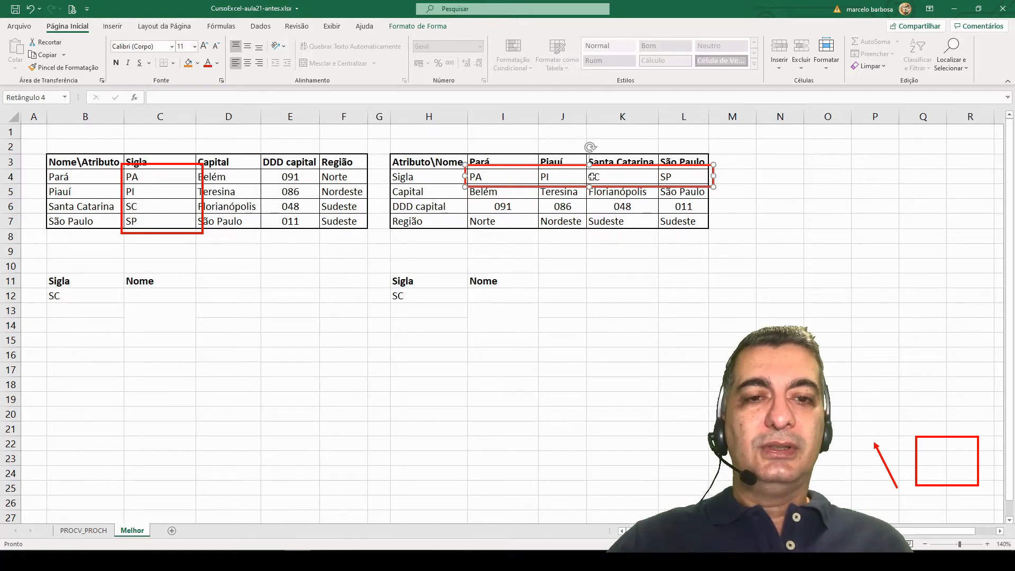
{"action": "left_click_drag", "start_coordinate": [553, 178], "coordinate": [559, 152]}
{"action": "left_click", "coordinate": [485, 294]}
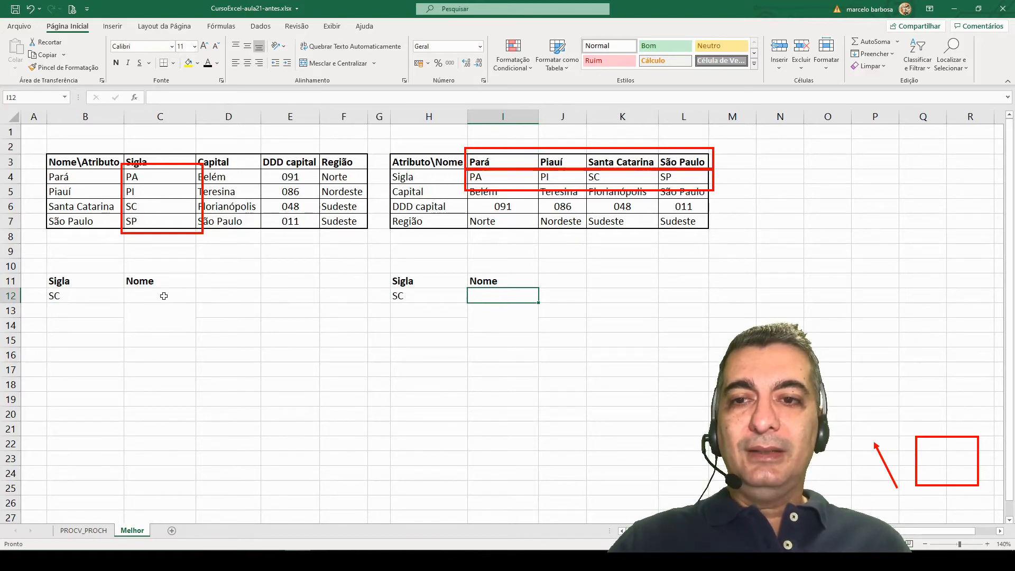
- Enter the formula =PROCV(B12;B4:F7;1) in C12 to look up the state name from the Sigla
{"action": "left_click", "coordinate": [164, 296]}
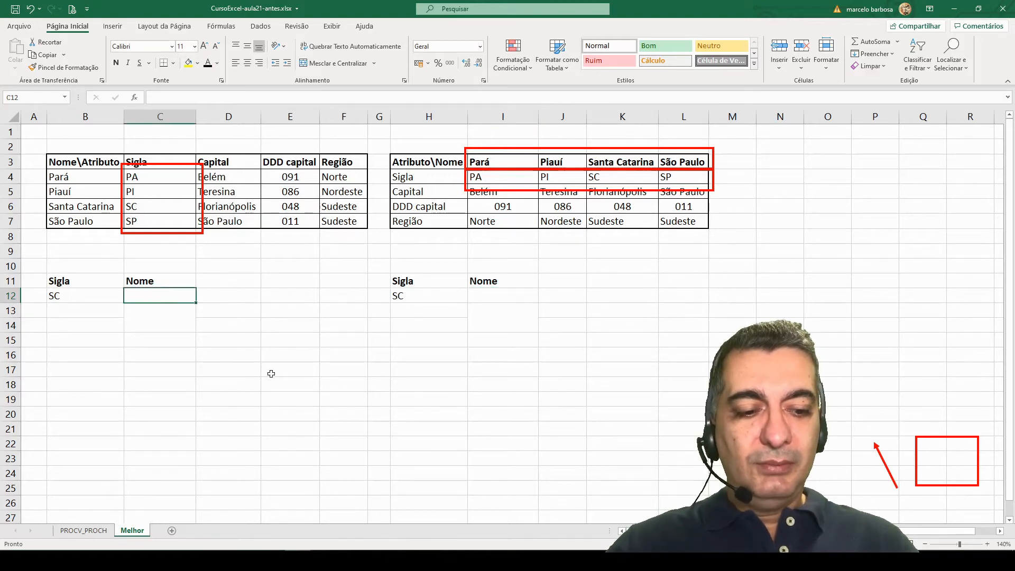
{"action": "type", "text": "=procv"}
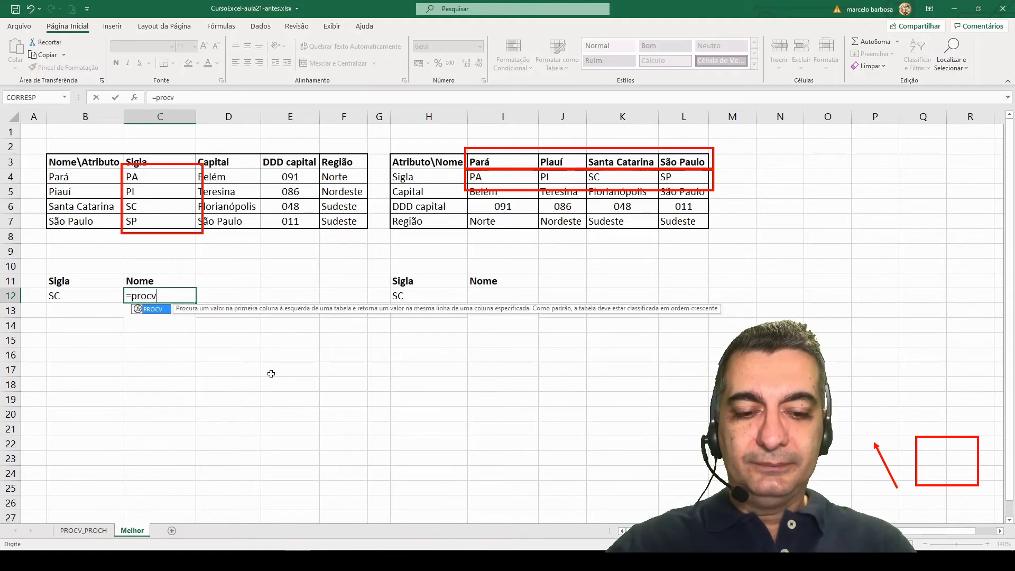
{"action": "type", "text": "("}
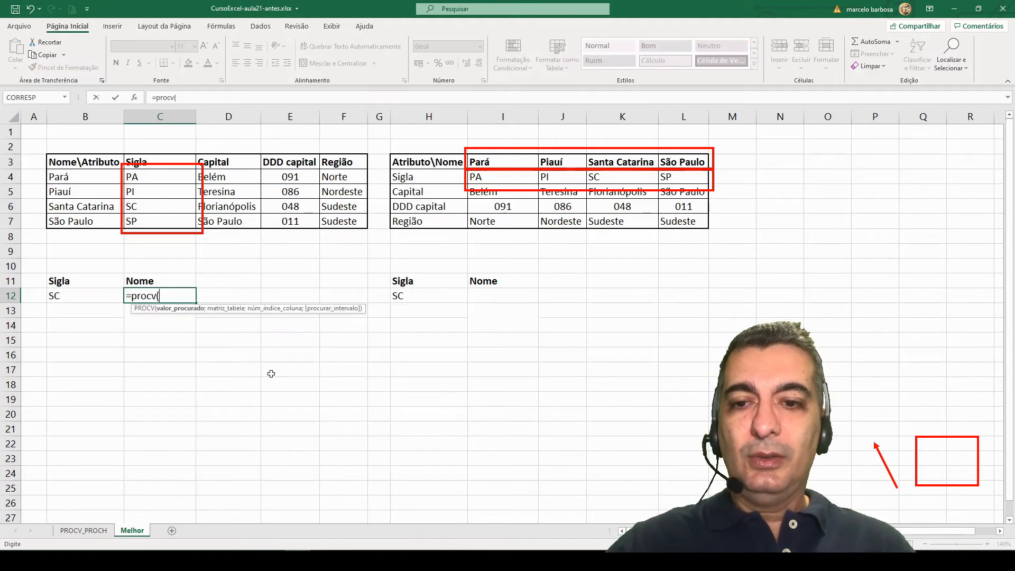
{"action": "left_click", "coordinate": [69, 296]}
{"action": "type", "text": ";"}
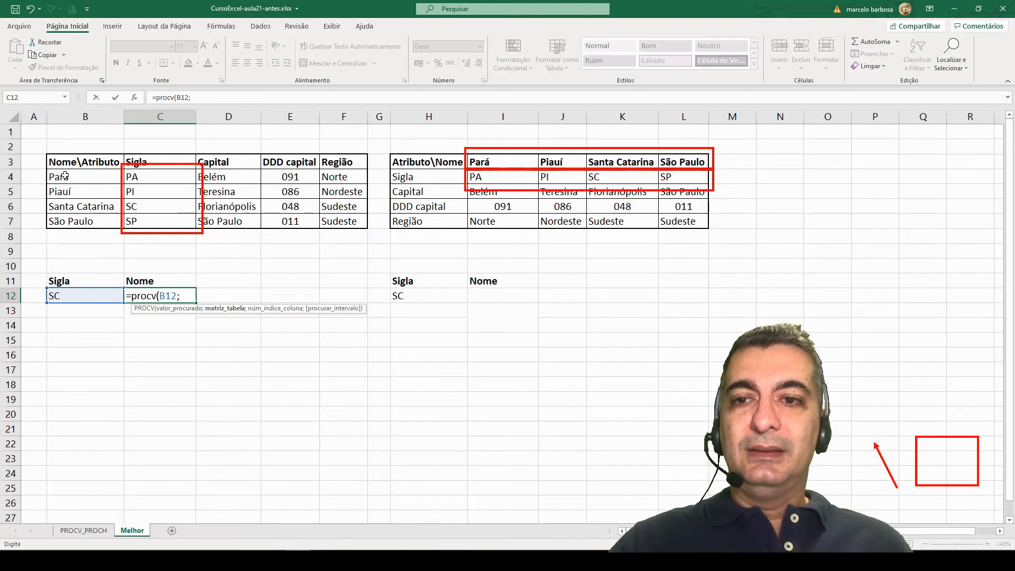
{"action": "left_click_drag", "start_coordinate": [65, 176], "coordinate": [341, 219]}
{"action": "type", "text": ";1"}
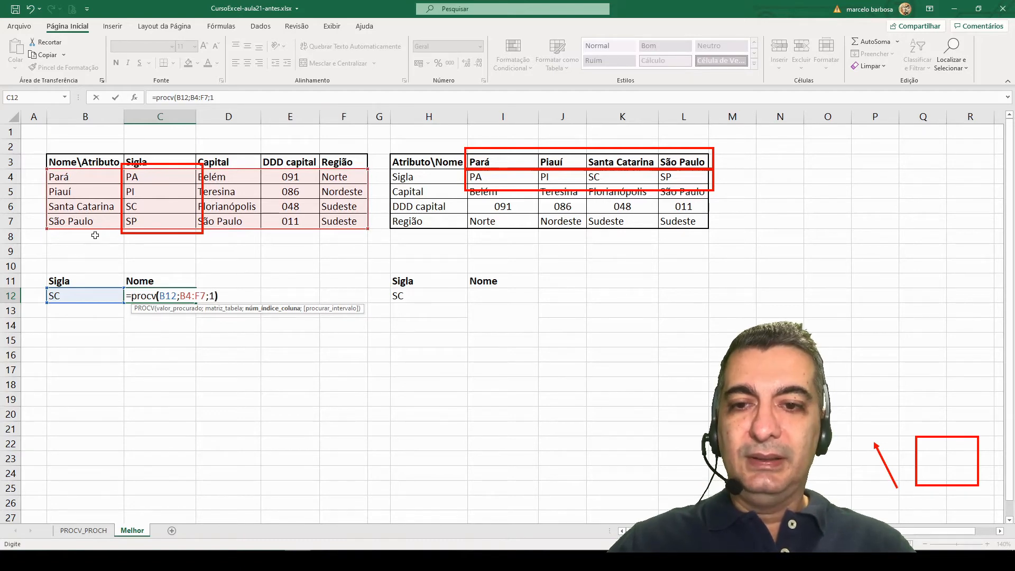
{"action": "key", "text": "Return"}
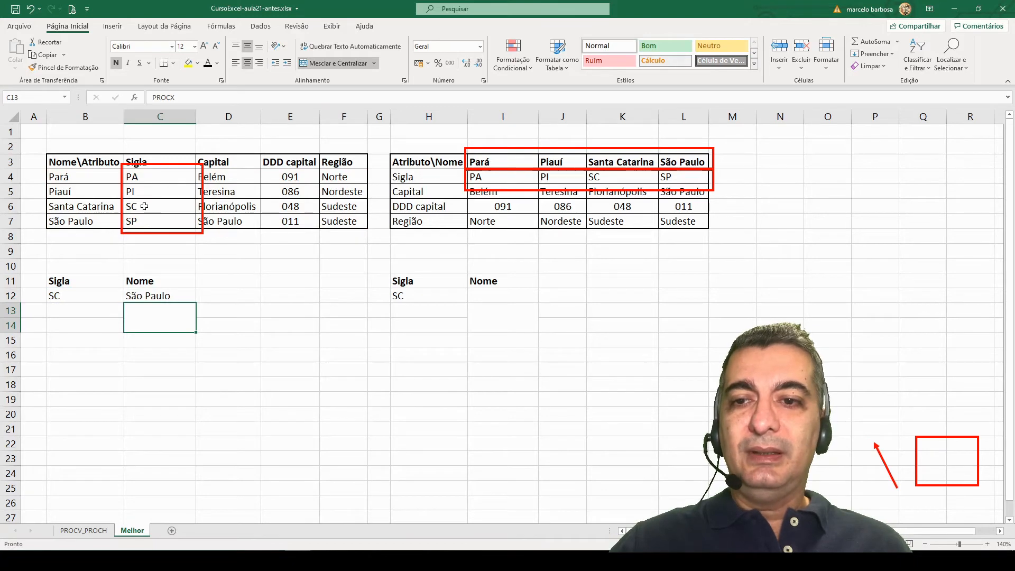
- Change the lookup Sigla in B12 to PA and delete the PROCV formula from C12
{"action": "left_click", "coordinate": [148, 297]}
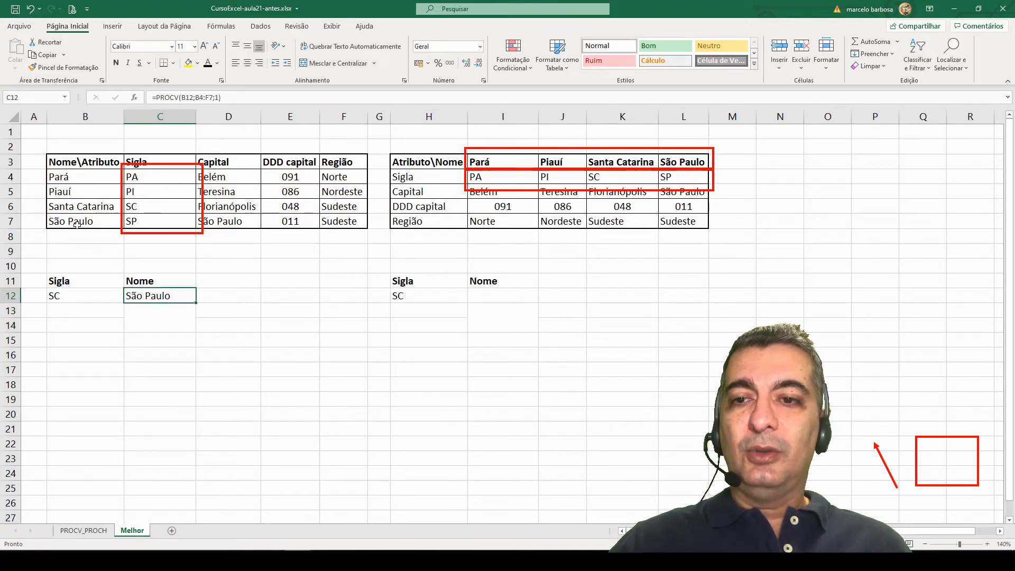
{"action": "left_click", "coordinate": [72, 297]}
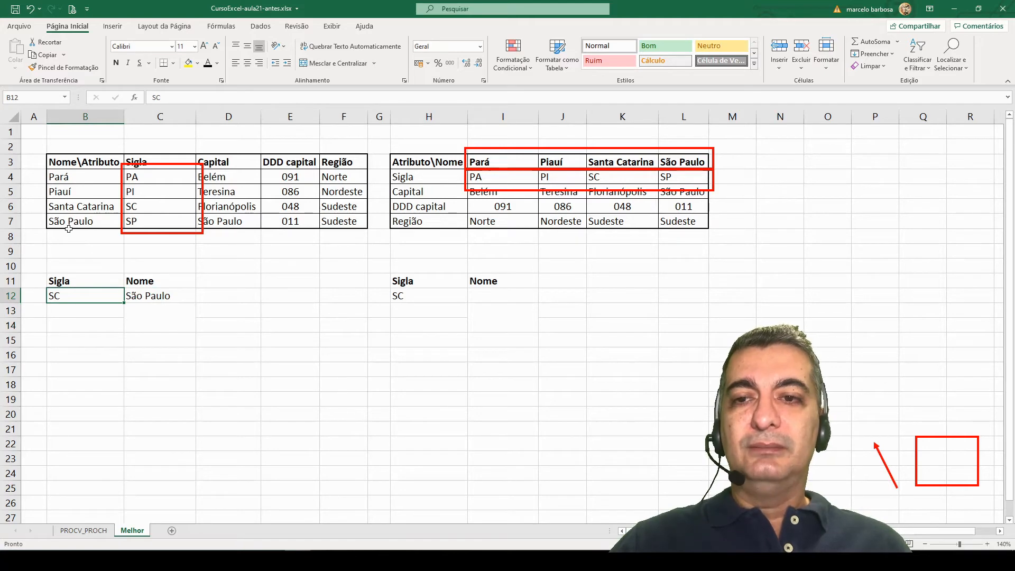
{"action": "double_click", "coordinate": [143, 298]}
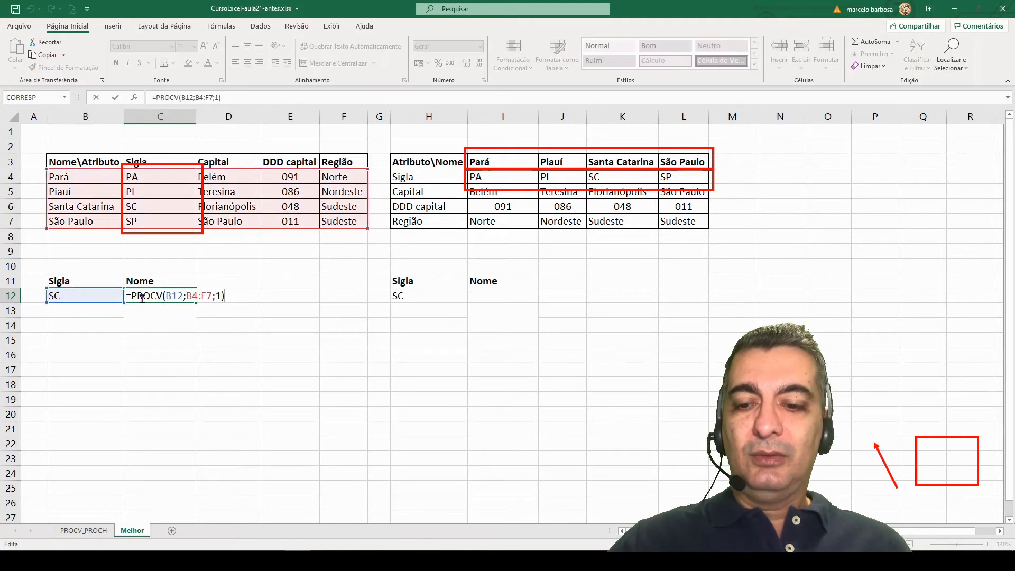
{"action": "key", "text": "Escape"}
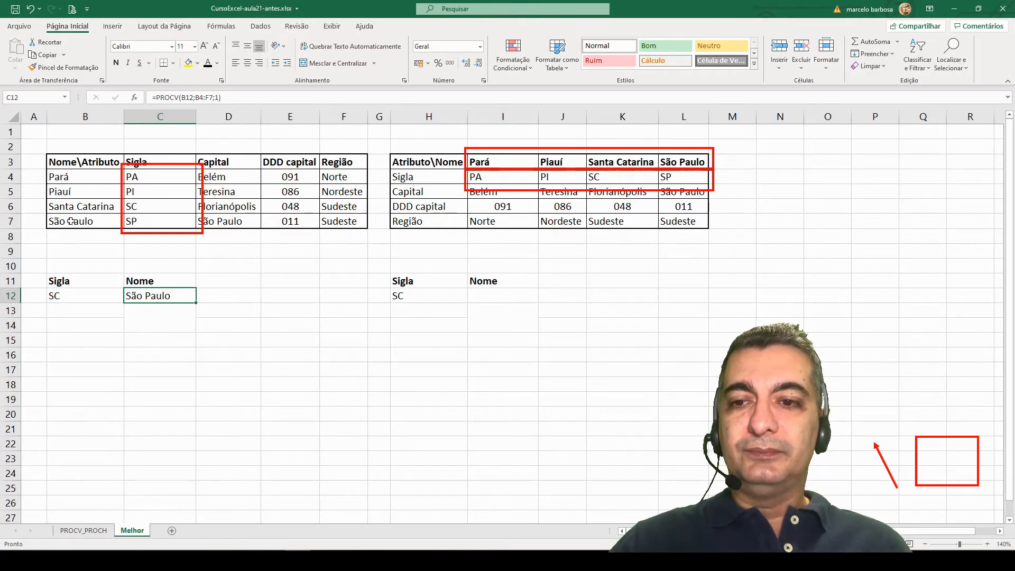
{"action": "left_click", "coordinate": [96, 294]}
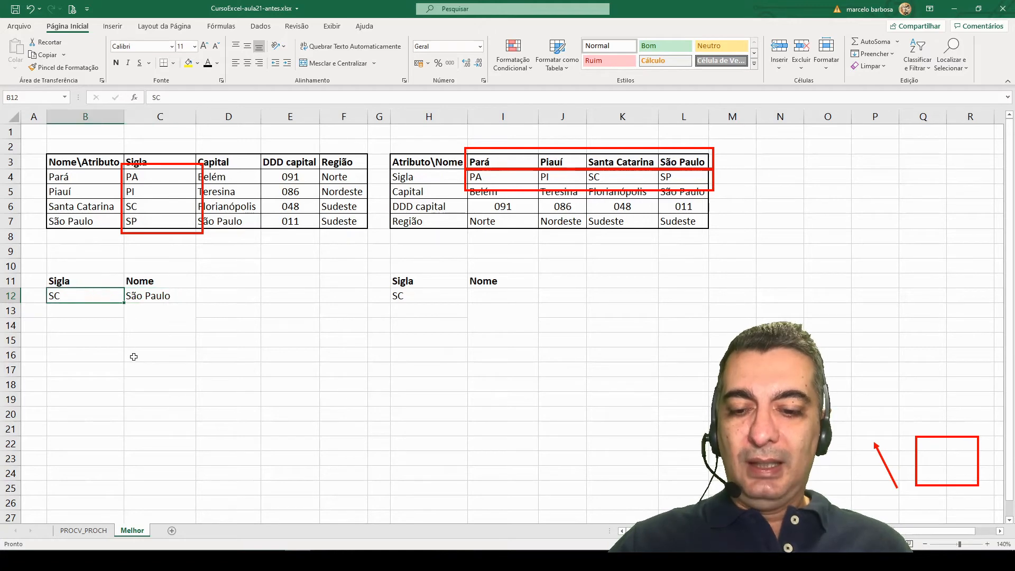
{"action": "type", "text": "PA"}
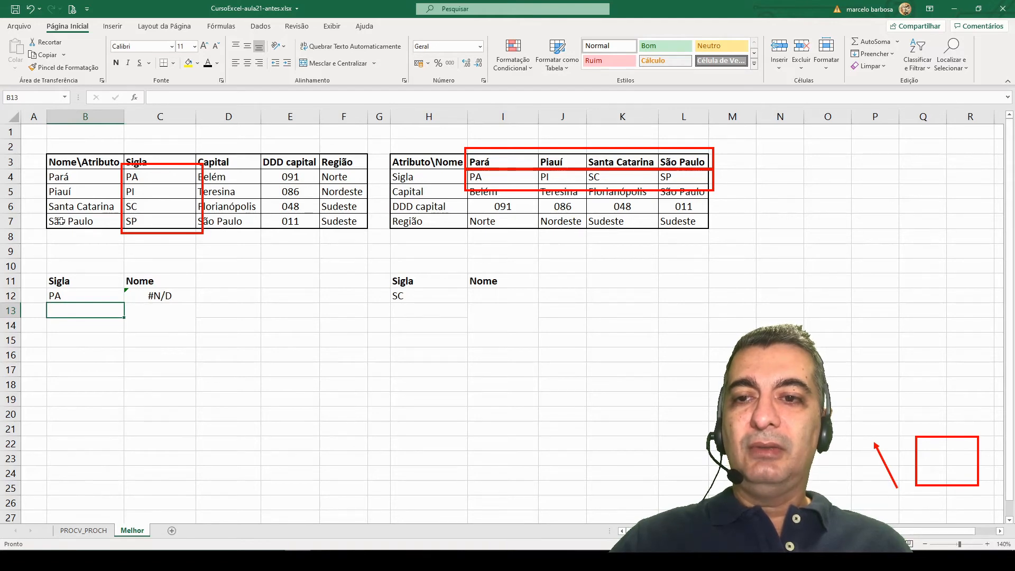
{"action": "left_click", "coordinate": [161, 296]}
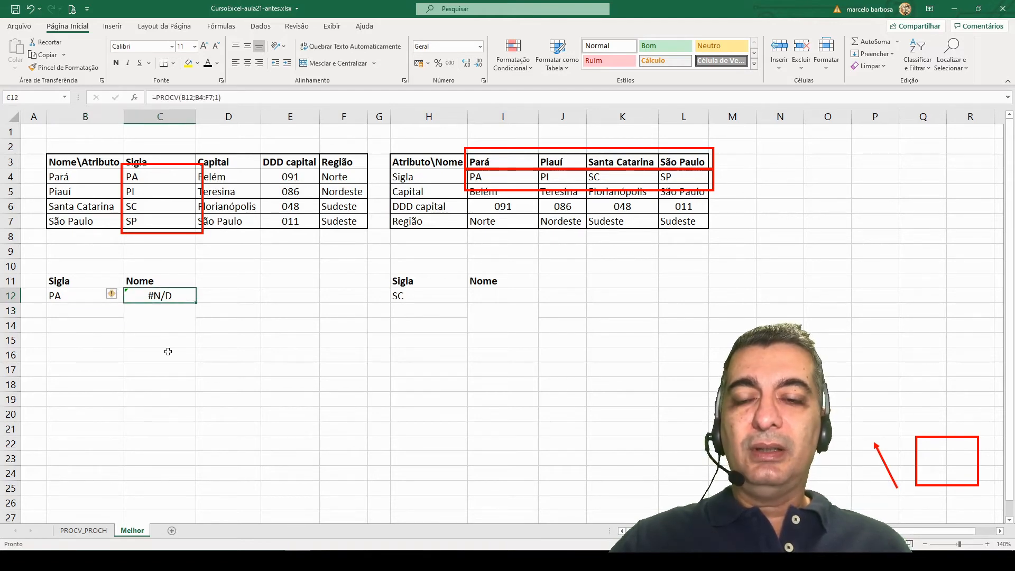
{"action": "key", "text": "Delete"}
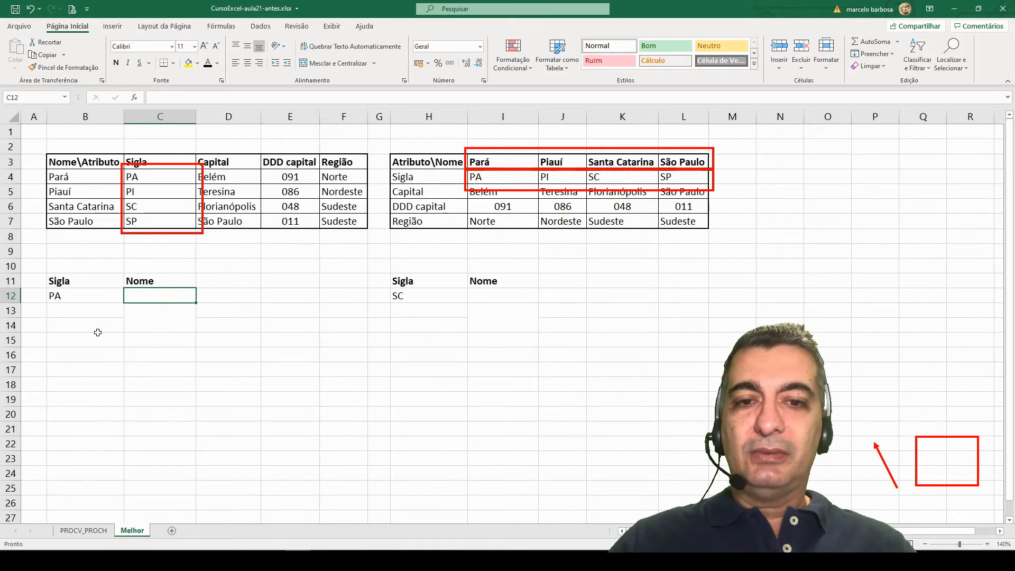
- Enter the formula =PROCH(H12;I3:L7;1) in I12 to look up the state name from the Sigla
{"action": "left_click", "coordinate": [503, 302]}
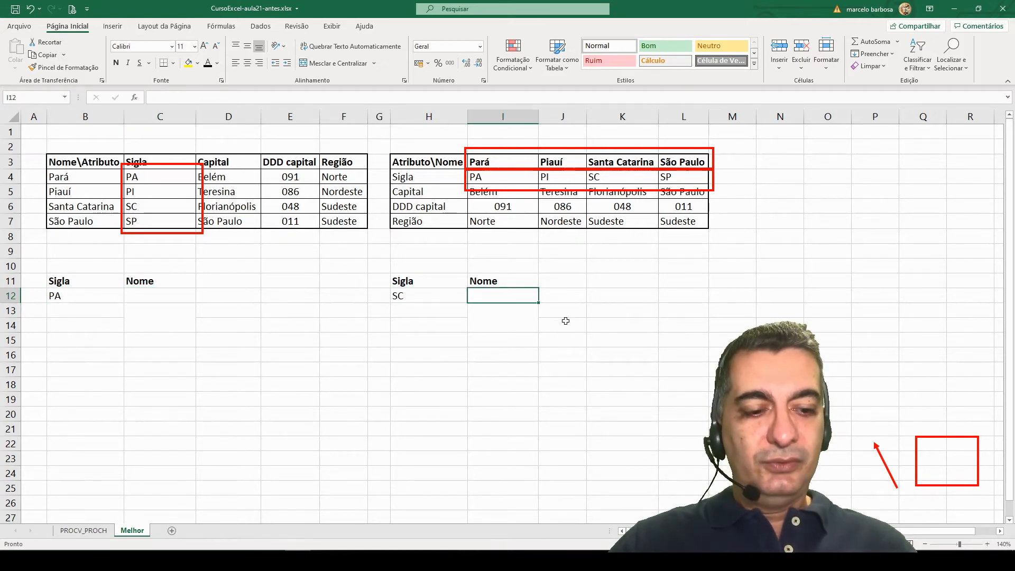
{"action": "type", "text": "=proch"}
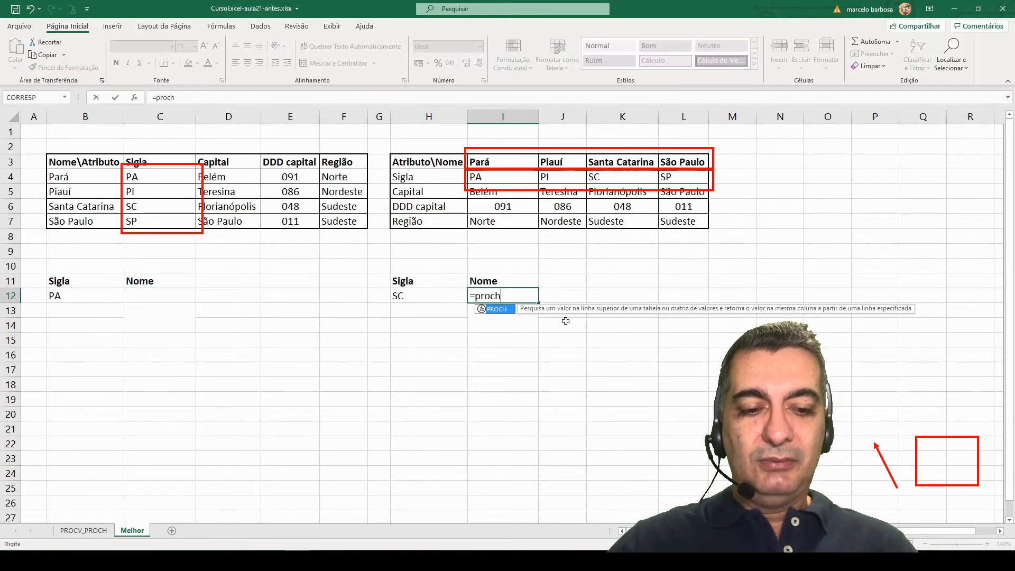
{"action": "type", "text": "("}
{"action": "left_click", "coordinate": [424, 299]}
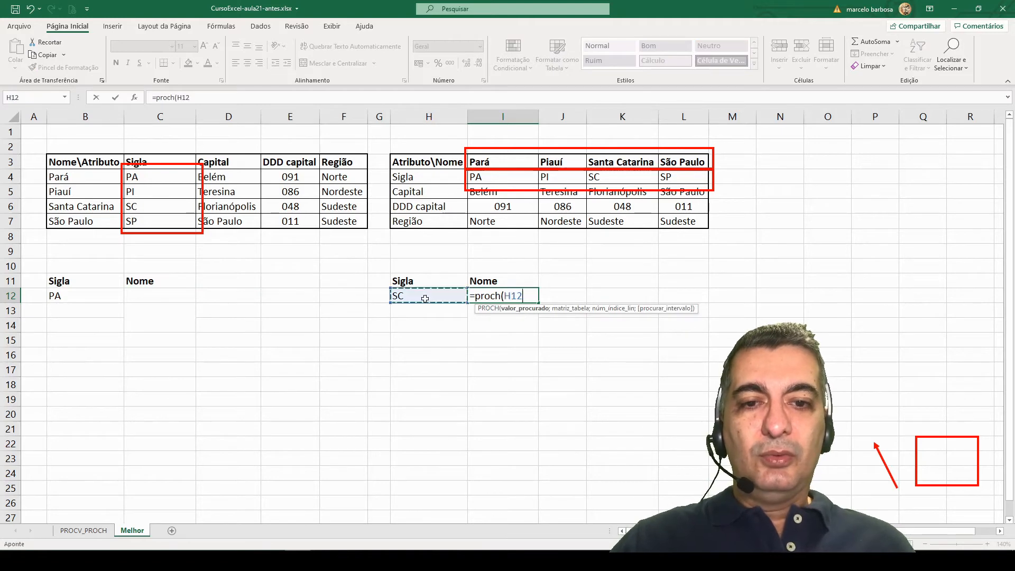
{"action": "type", "text": ";"}
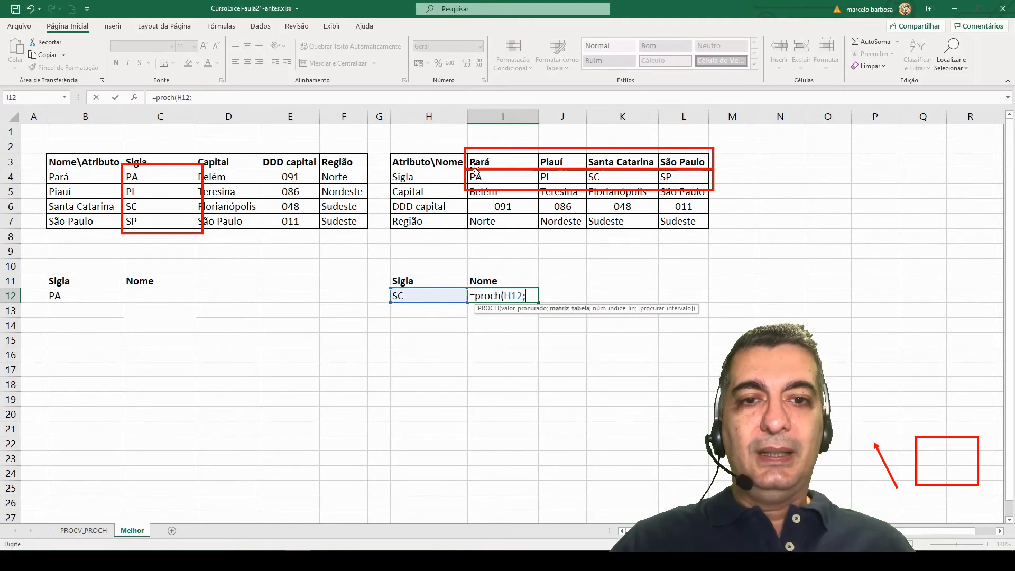
{"action": "left_click_drag", "start_coordinate": [479, 162], "coordinate": [679, 221]}
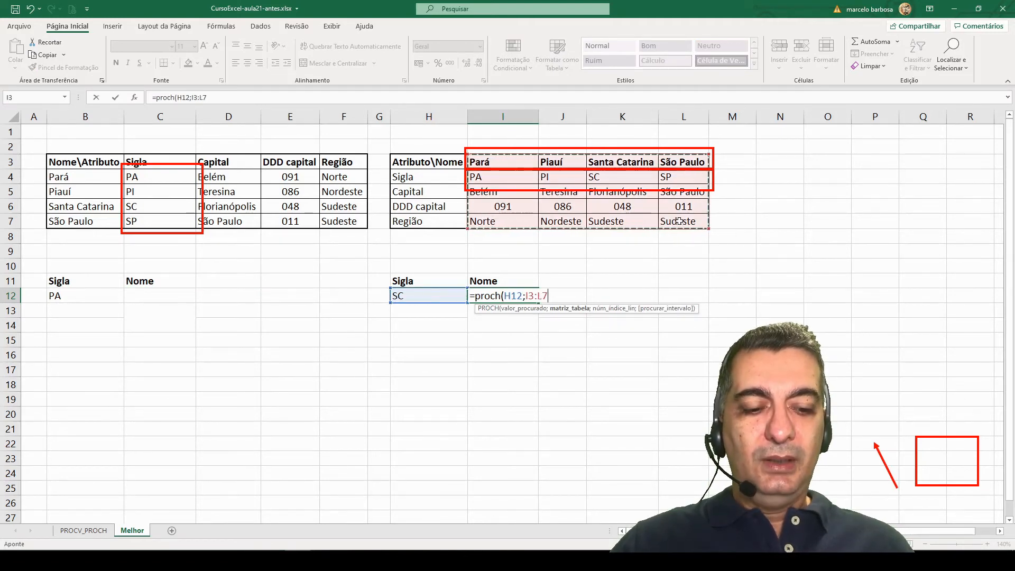
{"action": "type", "text": ";"}
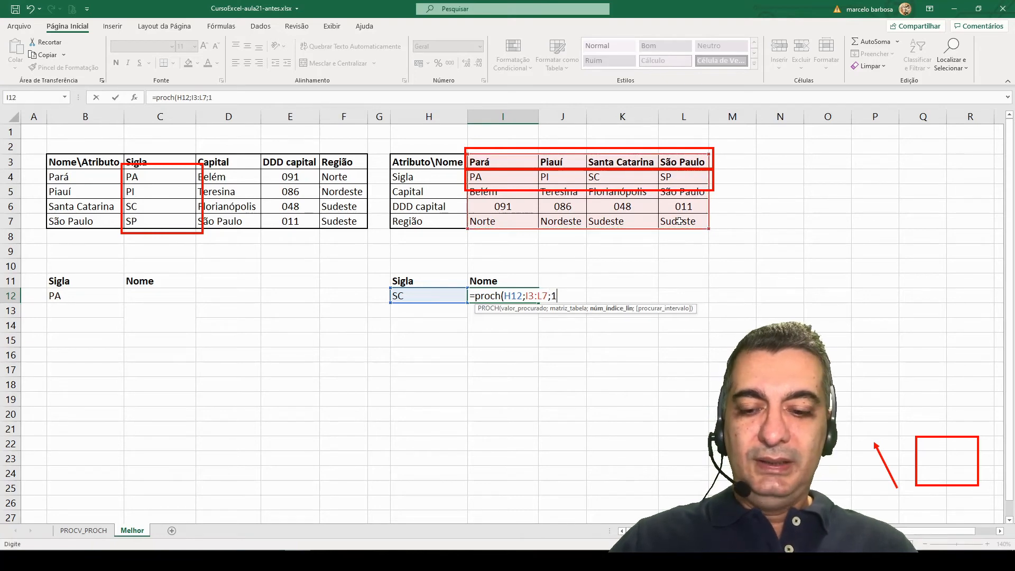
{"action": "type", "text": "1"}
{"action": "key", "text": "Return"}
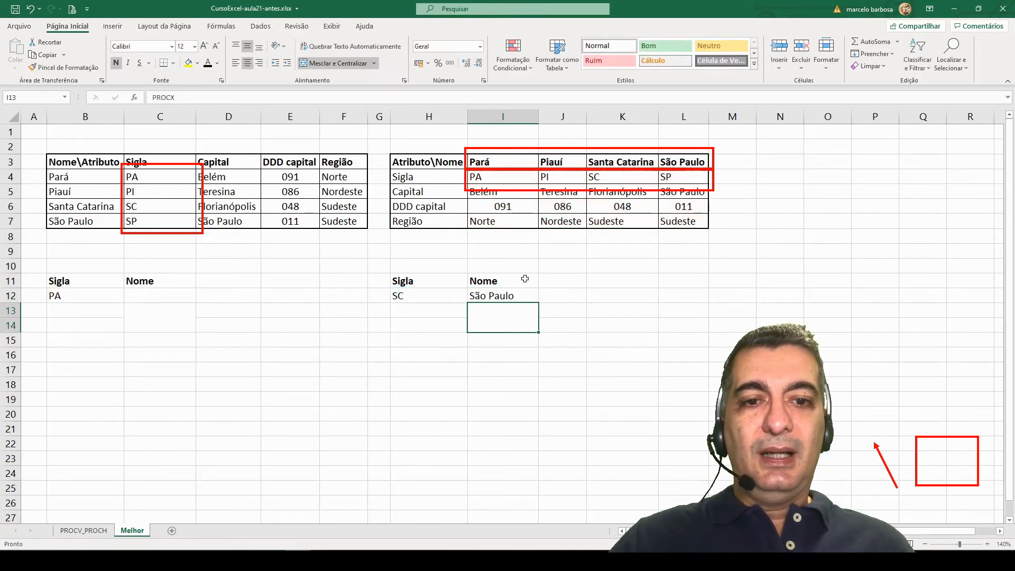
- Try 0 as the row index of the PROCH formula in I12
{"action": "left_click", "coordinate": [522, 295]}
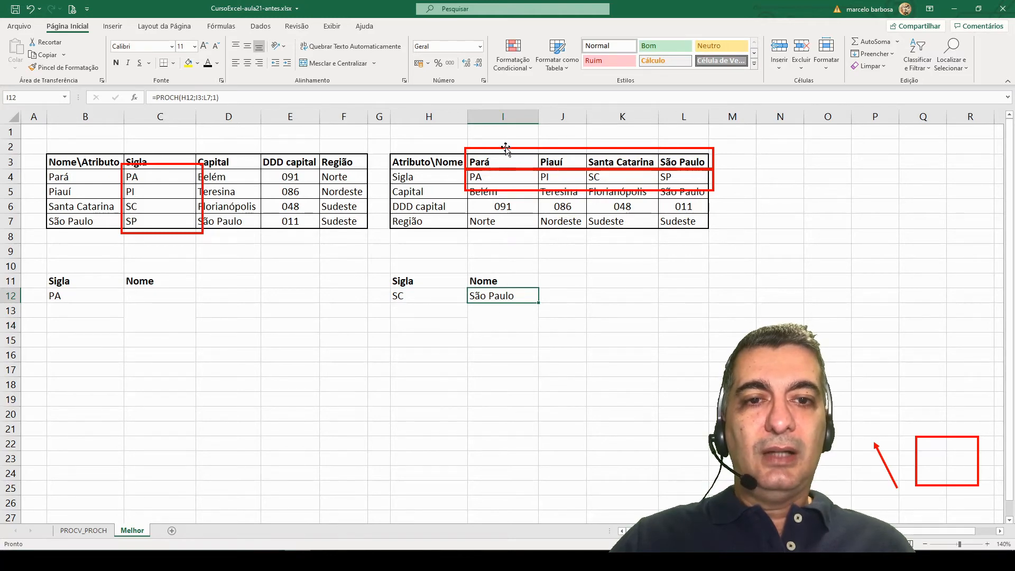
{"action": "key", "text": "F2"}
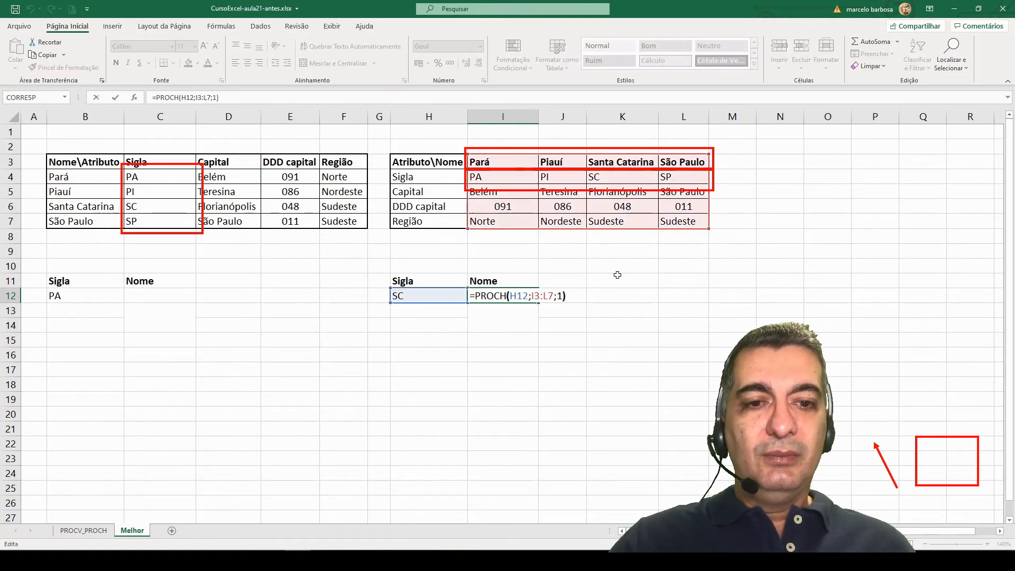
{"action": "key", "text": "Left"}
{"action": "key", "text": "BackSpace"}
{"action": "type", "text": "0"}
{"action": "key", "text": "Return"}
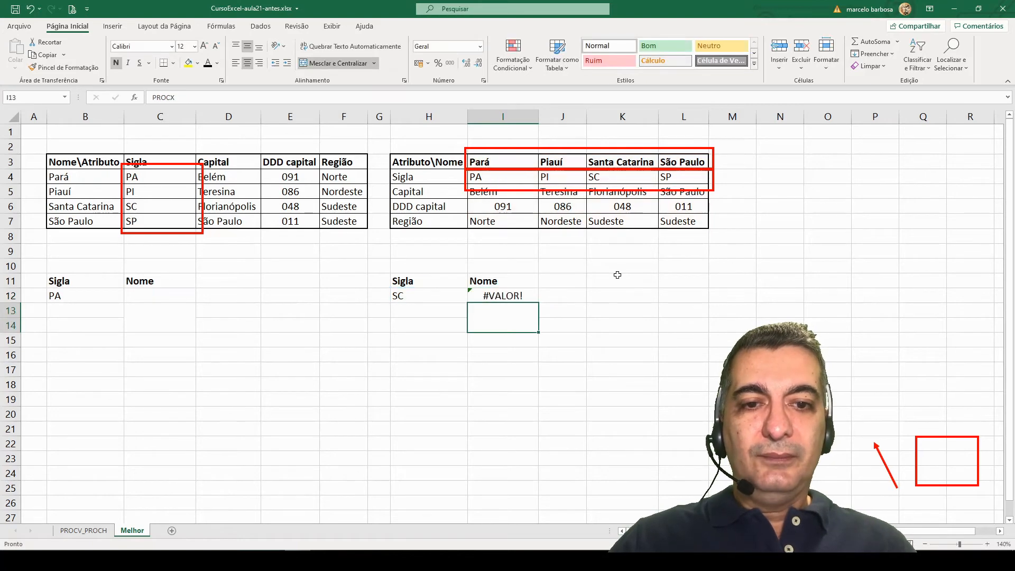
- Try -1 as the row index of the PROCH formula in I12, and delete the formula from the cell
{"action": "key", "text": "Up"}
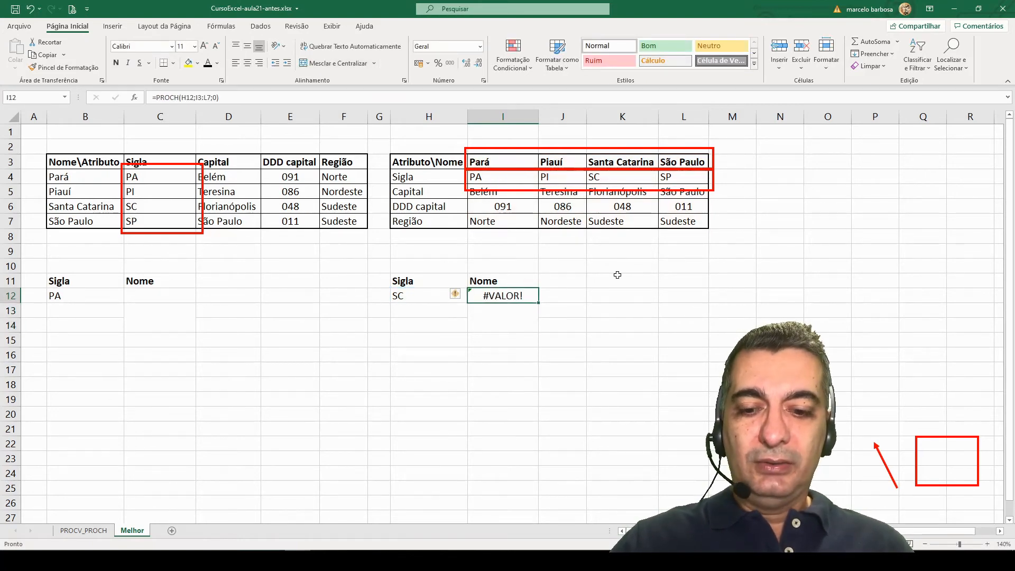
{"action": "key", "text": "F2"}
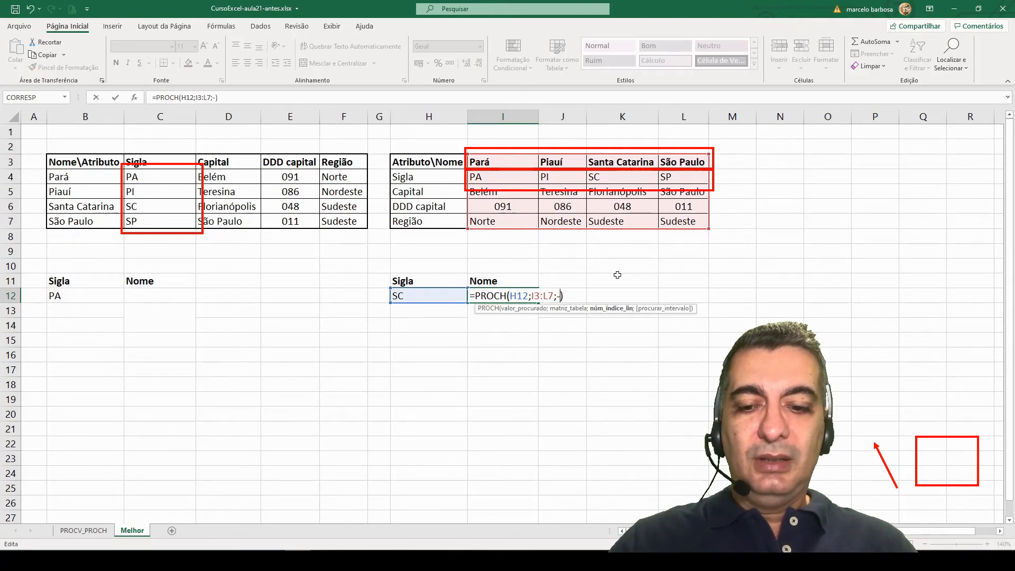
{"action": "key", "text": "Return"}
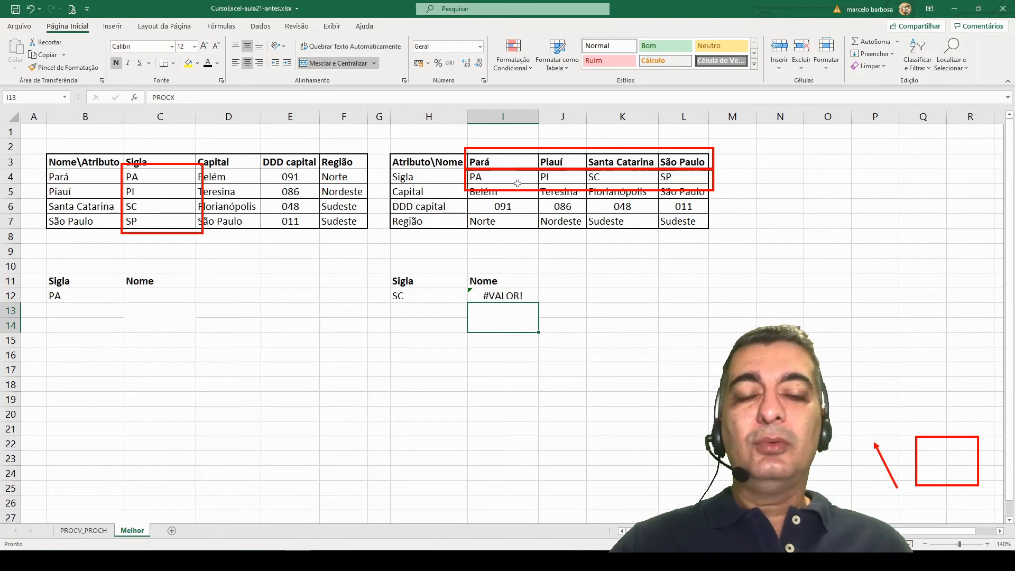
{"action": "left_click", "coordinate": [502, 296]}
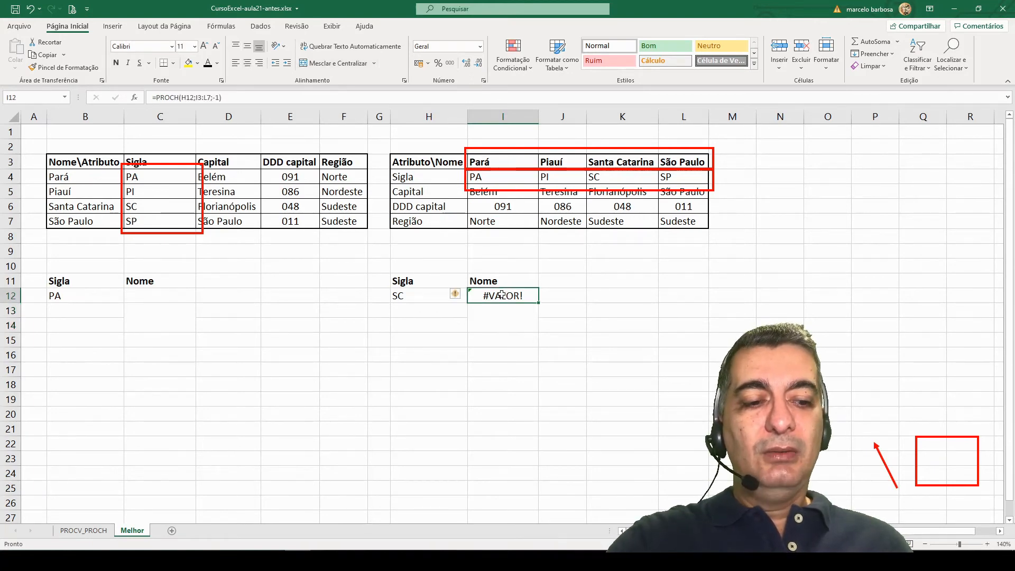
{"action": "key", "text": "Delete"}
- Apply the black font colour to the hidden PROCX label in the merged cell C13:C14
{"action": "left_click", "coordinate": [147, 294]}
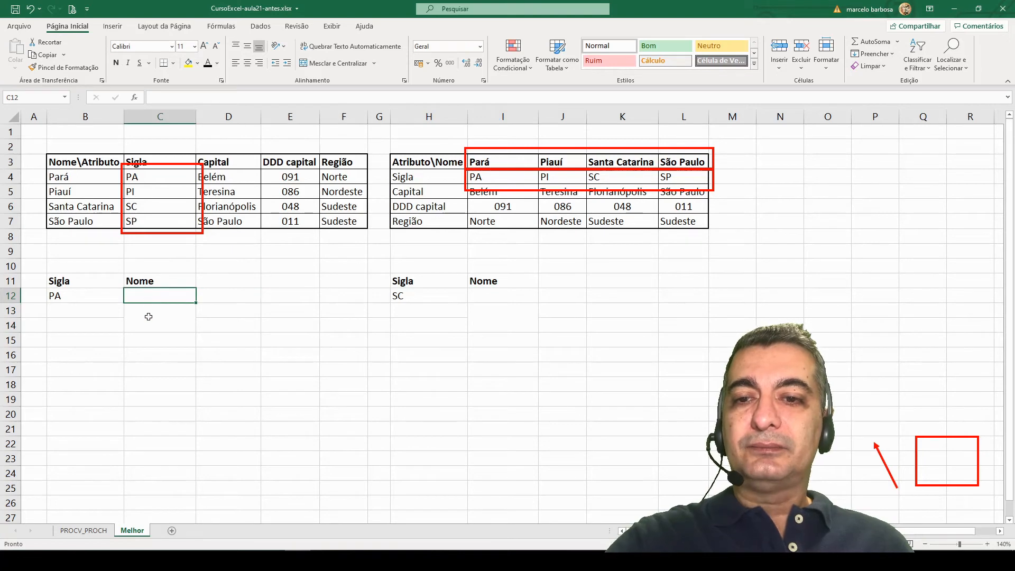
{"action": "left_click", "coordinate": [149, 316]}
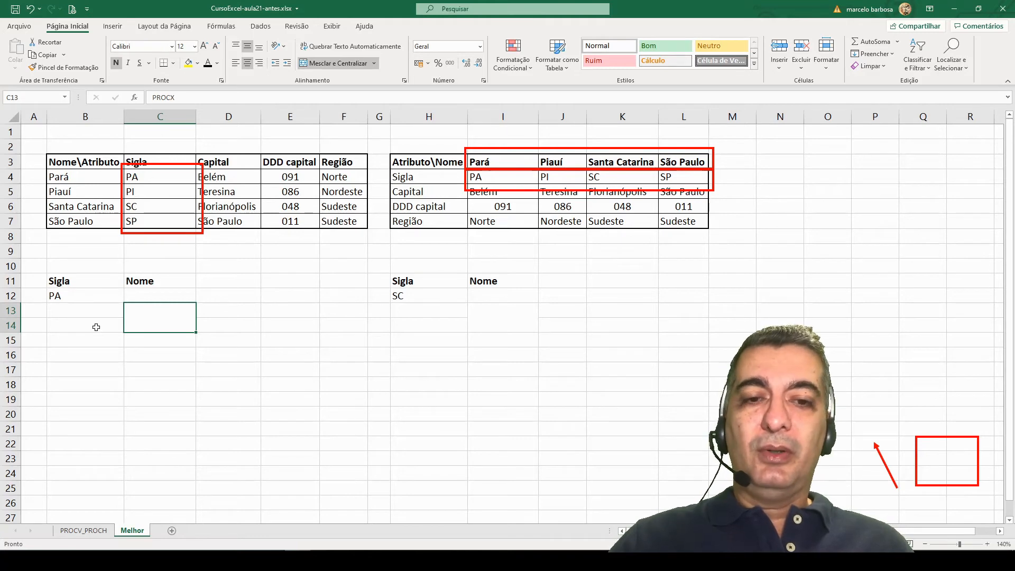
{"action": "left_click", "coordinate": [210, 64]}
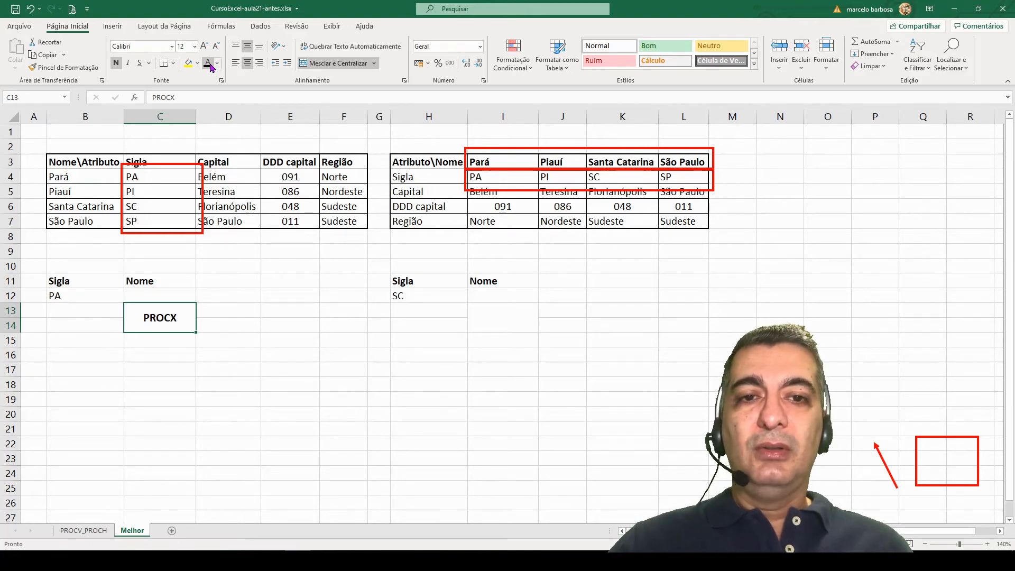
- Enter the formula =PROCX(B12;C4:C7;B4:B7) in C12 to return the state name for the Sigla
{"action": "left_click", "coordinate": [172, 292]}
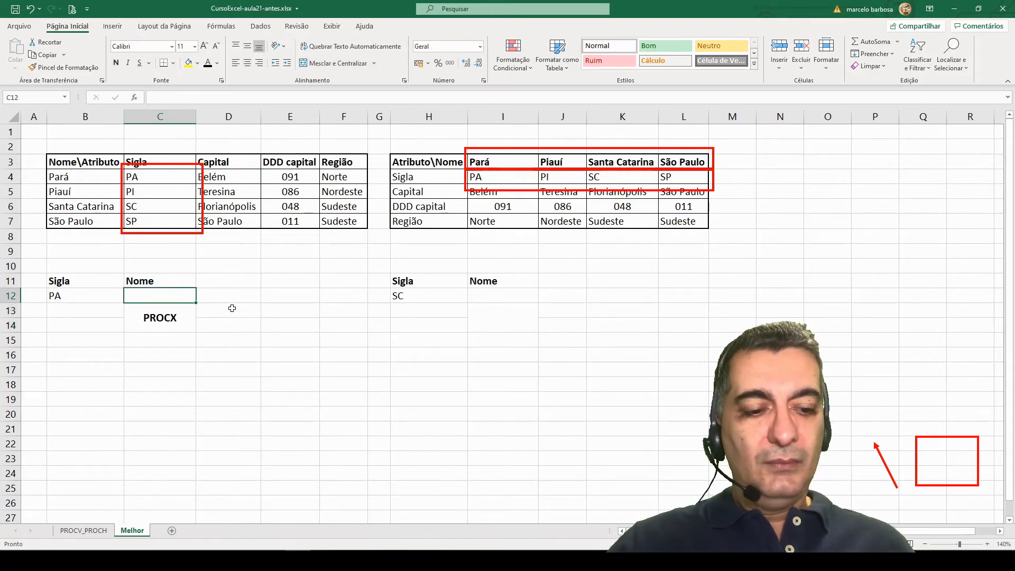
{"action": "type", "text": "=proc"}
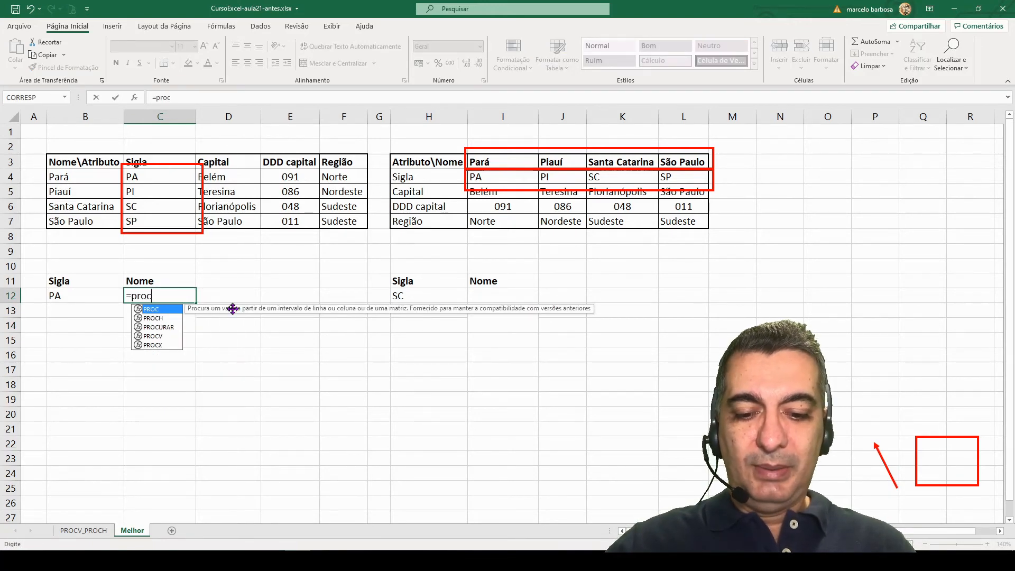
{"action": "type", "text": "x("}
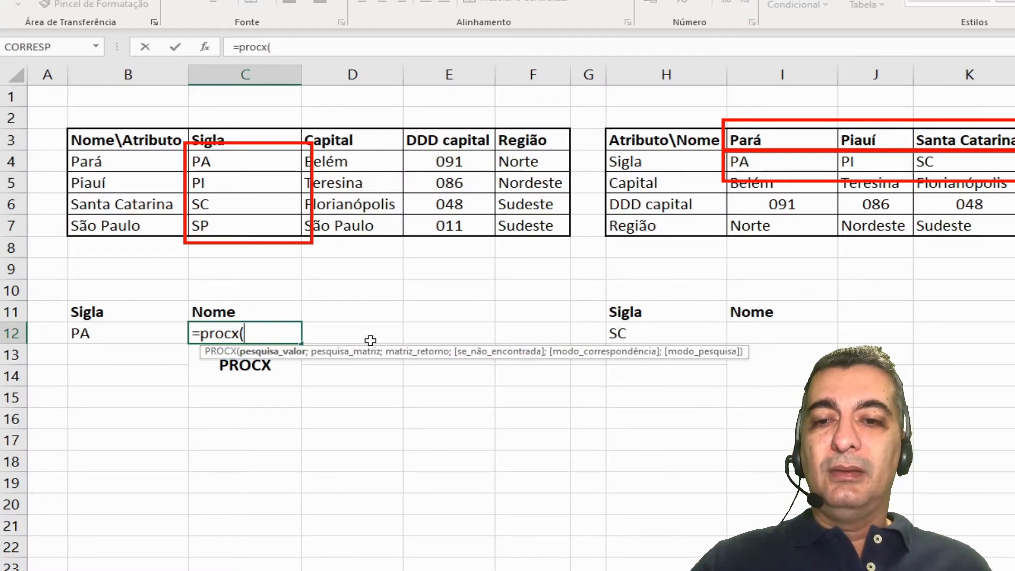
{"action": "left_click", "coordinate": [111, 336]}
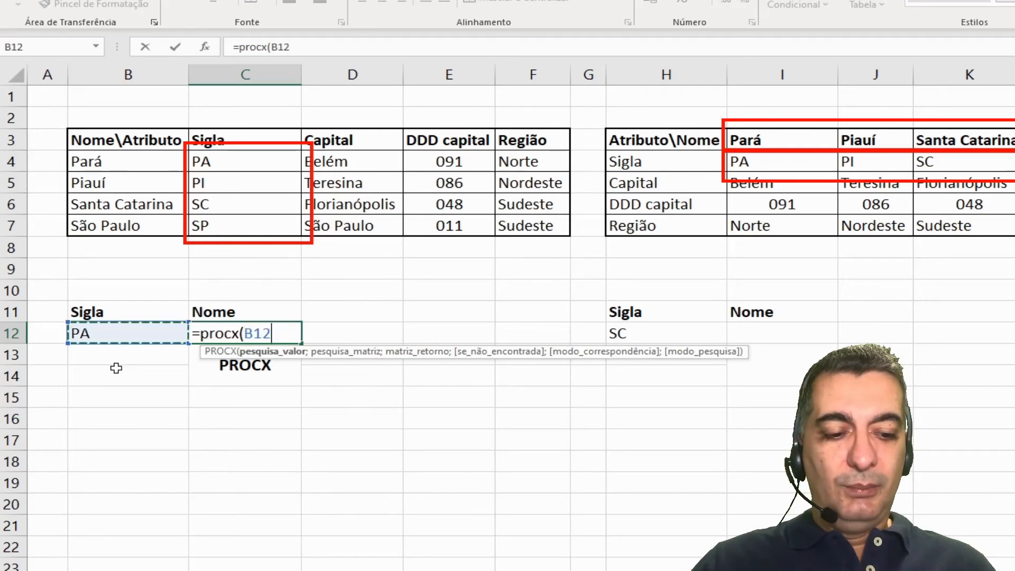
{"action": "type", "text": ";"}
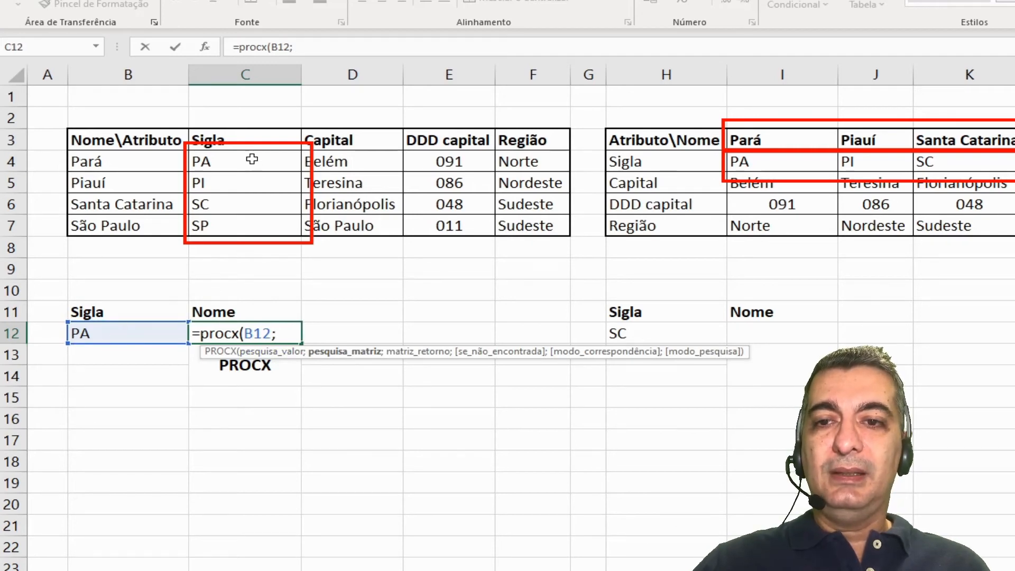
{"action": "mouse_move", "coordinate": [251, 159]}
{"action": "left_mouse_down"}
{"action": "mouse_move", "coordinate": [273, 228]}
{"action": "mouse_move", "coordinate": [250, 226]}
{"action": "left_mouse_up"}
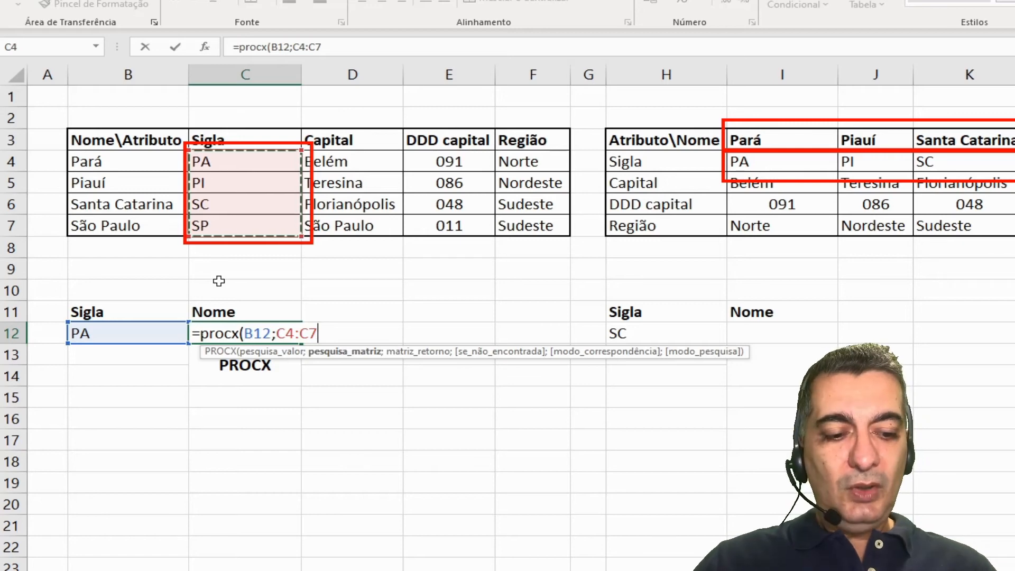
{"action": "type", "text": ";"}
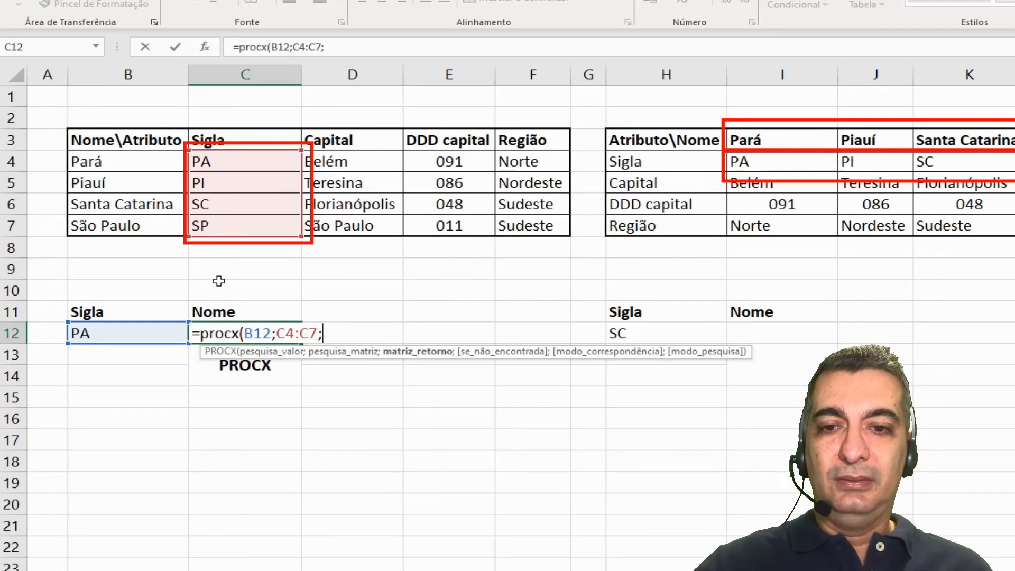
{"action": "left_click", "coordinate": [101, 159]}
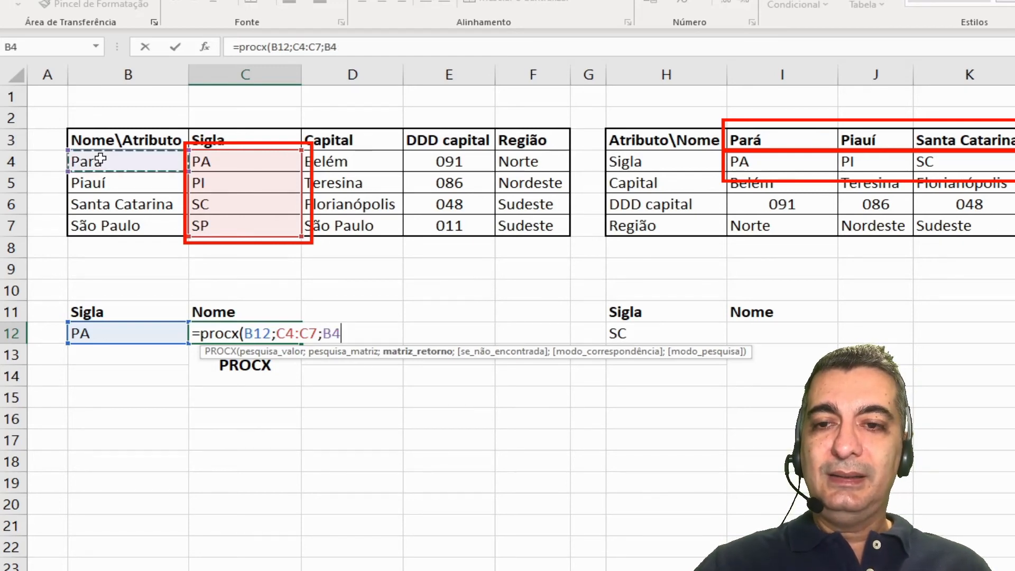
{"action": "left_click_drag", "start_coordinate": [101, 159], "coordinate": [100, 227]}
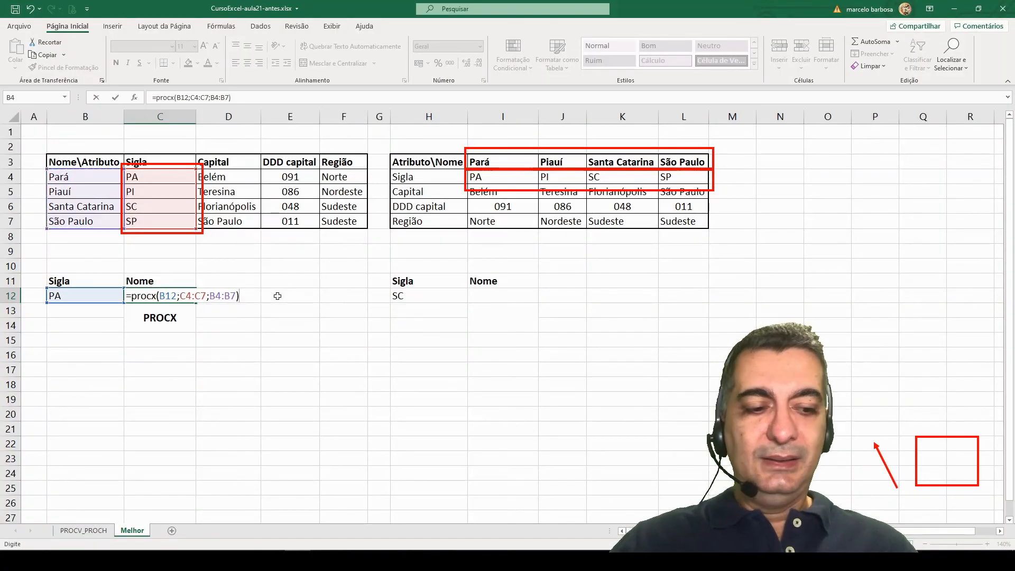
{"action": "key", "text": "Return"}
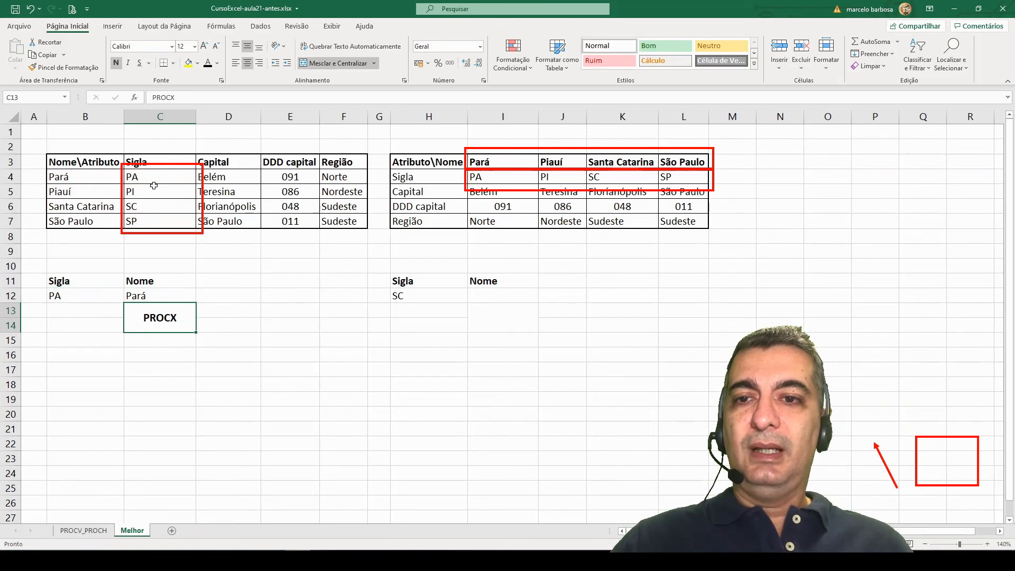
- Test the PROCX lookup by changing the Sigla in B12 to SC and to SP
{"action": "left_click", "coordinate": [78, 296]}
{"action": "type", "text": "SC"}
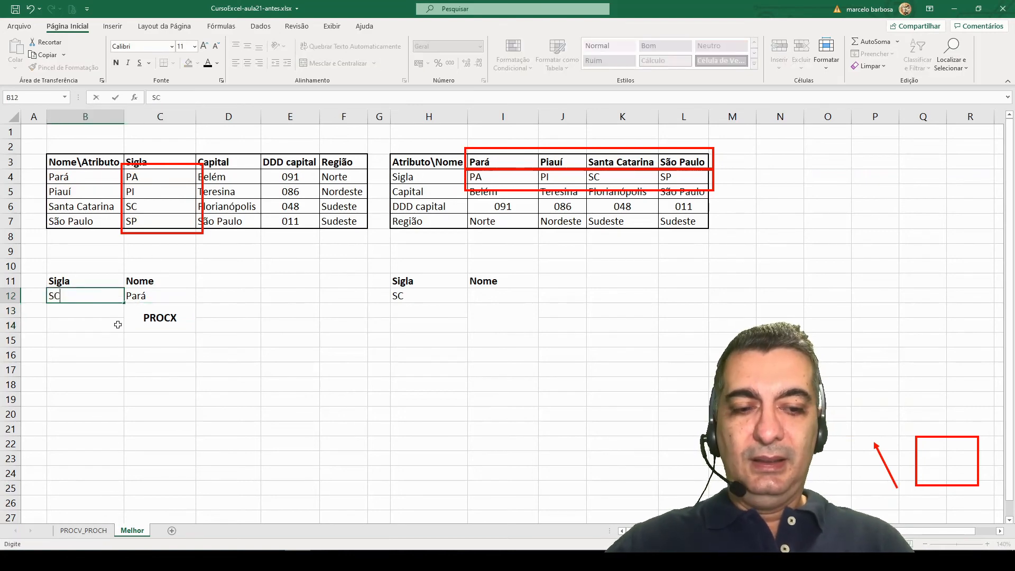
{"action": "key", "text": "Return"}
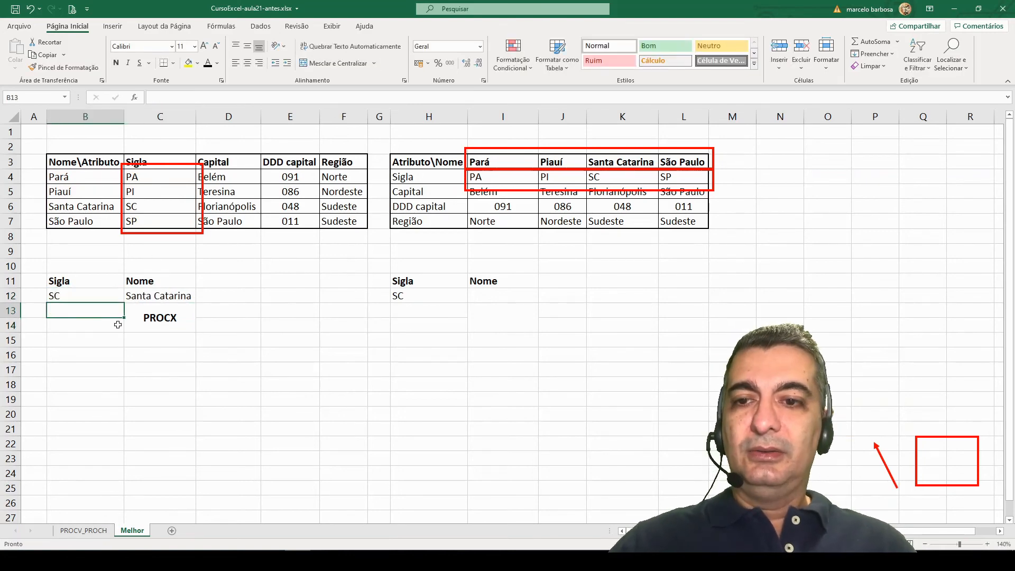
{"action": "left_click", "coordinate": [105, 296]}
{"action": "type", "text": "SP"}
{"action": "key", "text": "Return"}
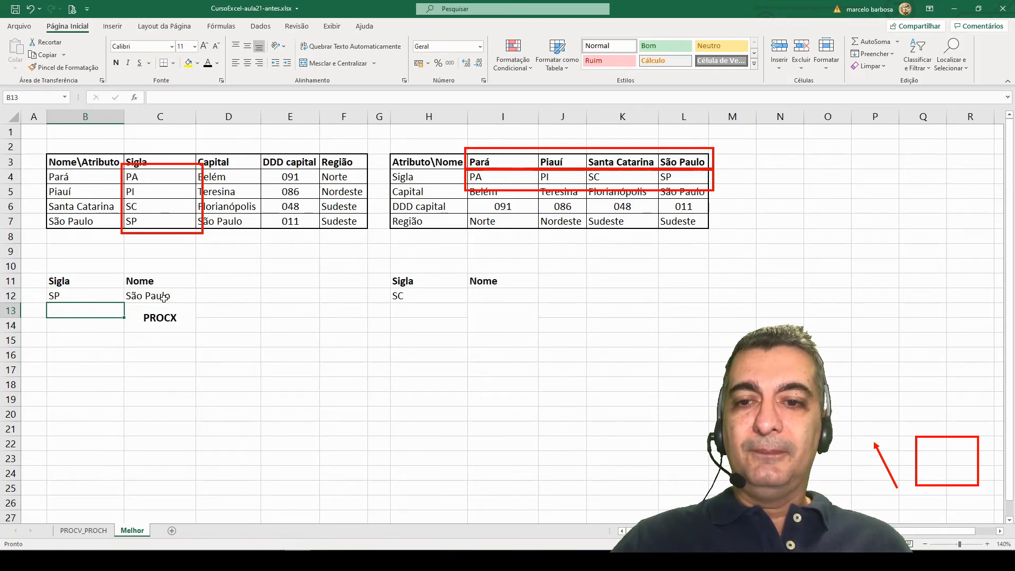
- Enter the formula =PROCX(B12;C4:C7;E4:E7) in C15 to return the DDD capital for the Sigla
{"action": "left_click", "coordinate": [158, 341]}
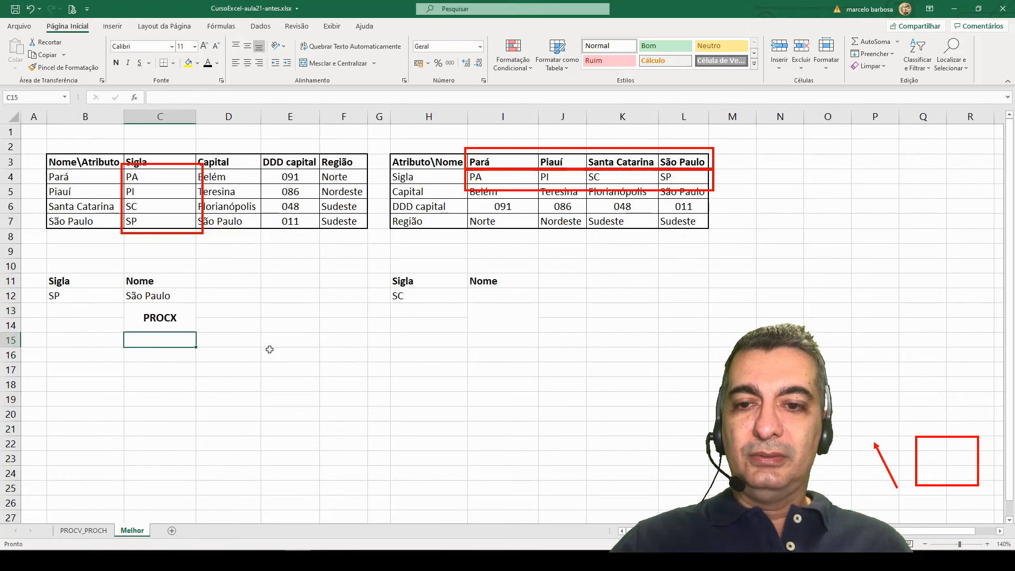
{"action": "type", "text": "=proc"}
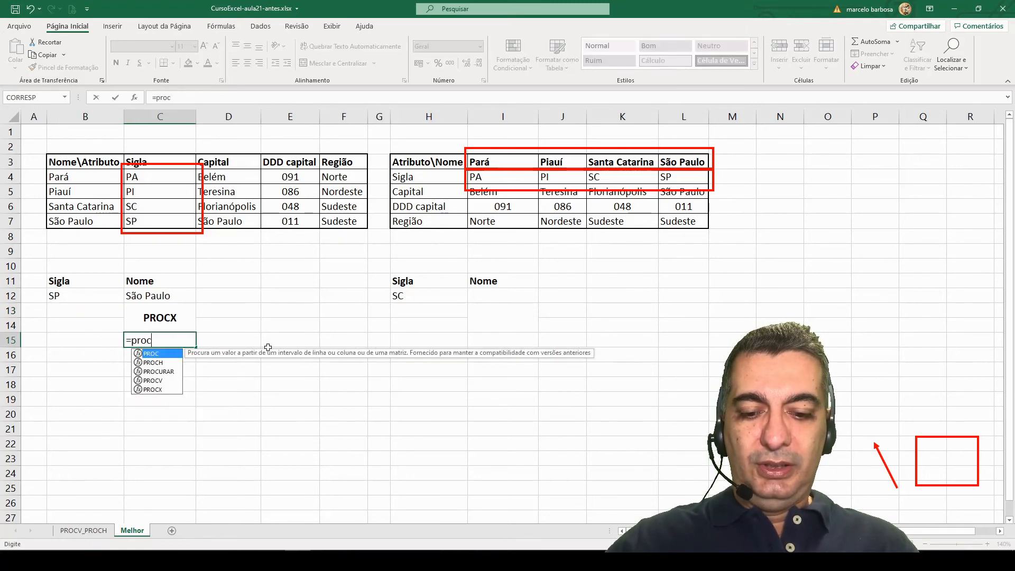
{"action": "type", "text": "x("}
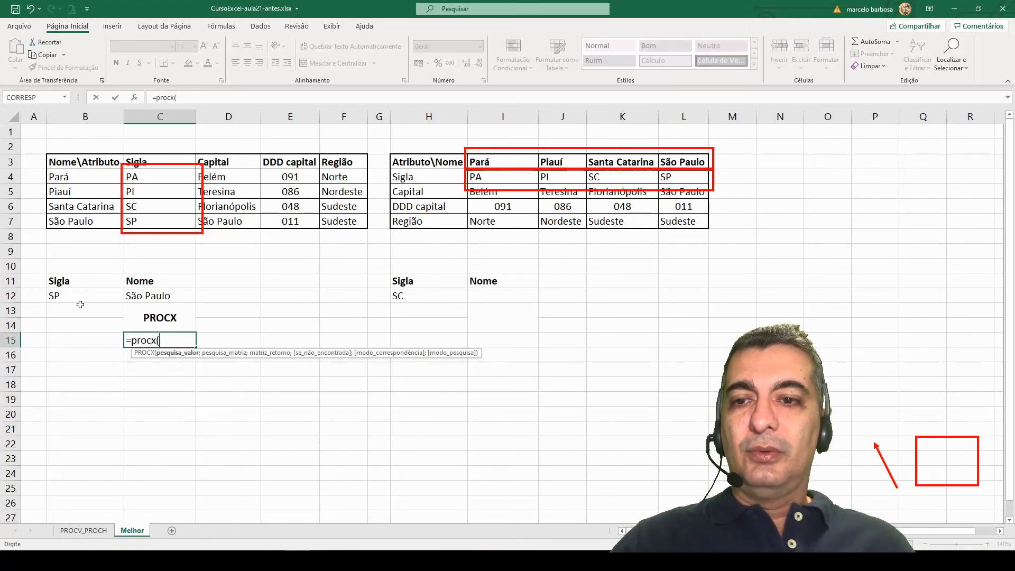
{"action": "left_click", "coordinate": [81, 296]}
{"action": "type", "text": ";"}
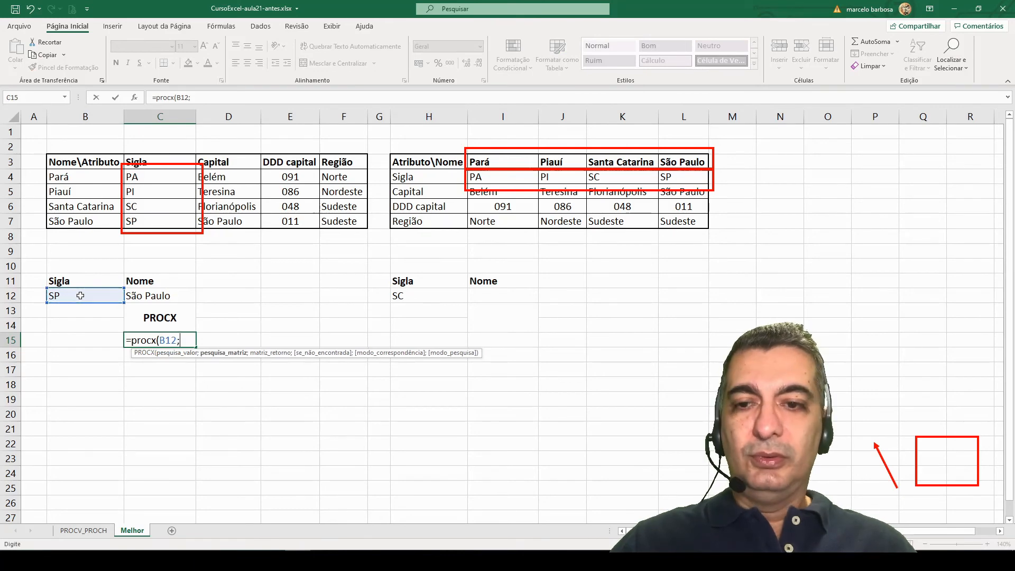
{"action": "left_click_drag", "start_coordinate": [157, 174], "coordinate": [155, 217]}
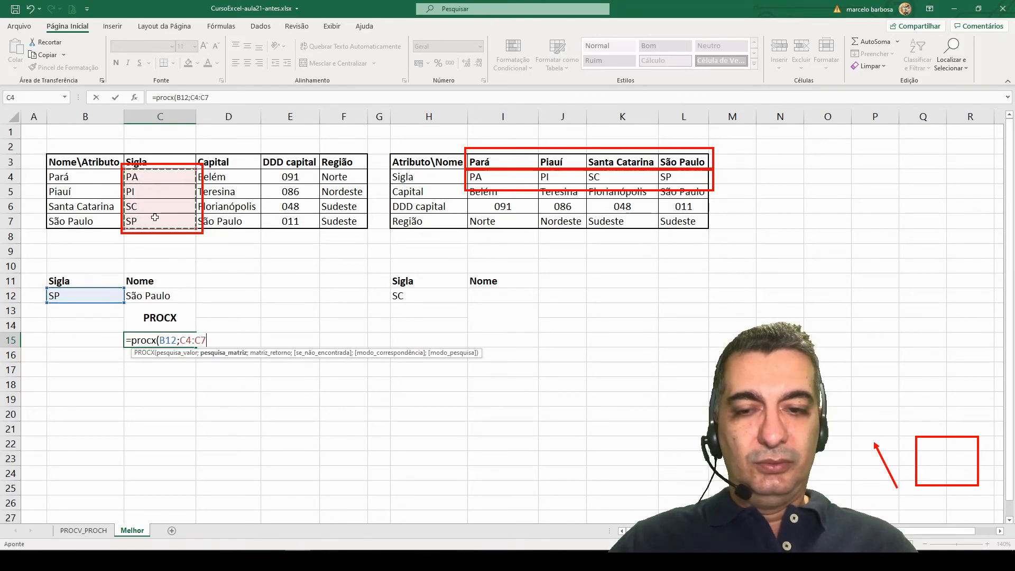
{"action": "type", "text": ";"}
{"action": "left_click_drag", "start_coordinate": [296, 175], "coordinate": [298, 223]}
{"action": "type", "text": ")"}
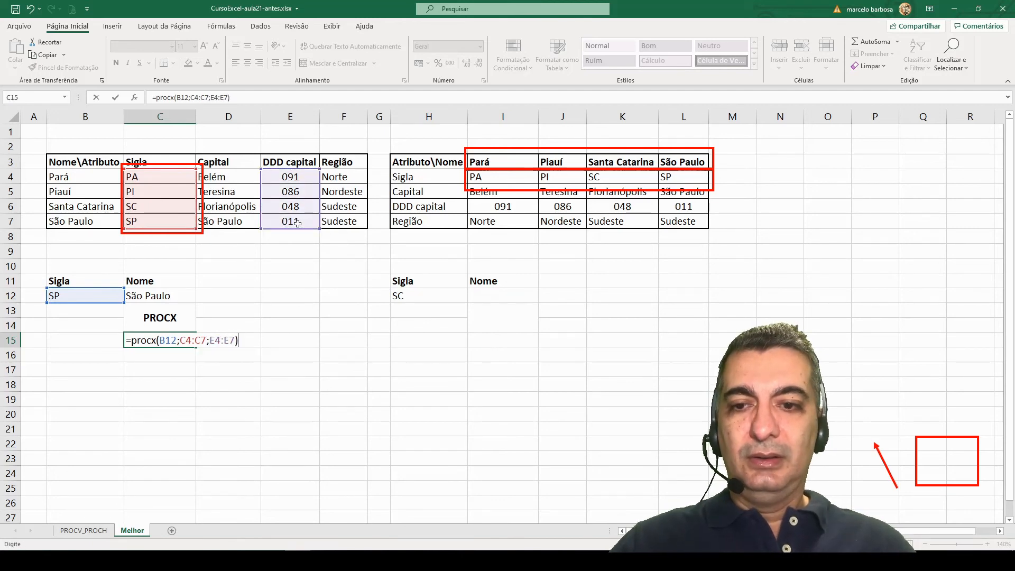
{"action": "key", "text": "Return"}
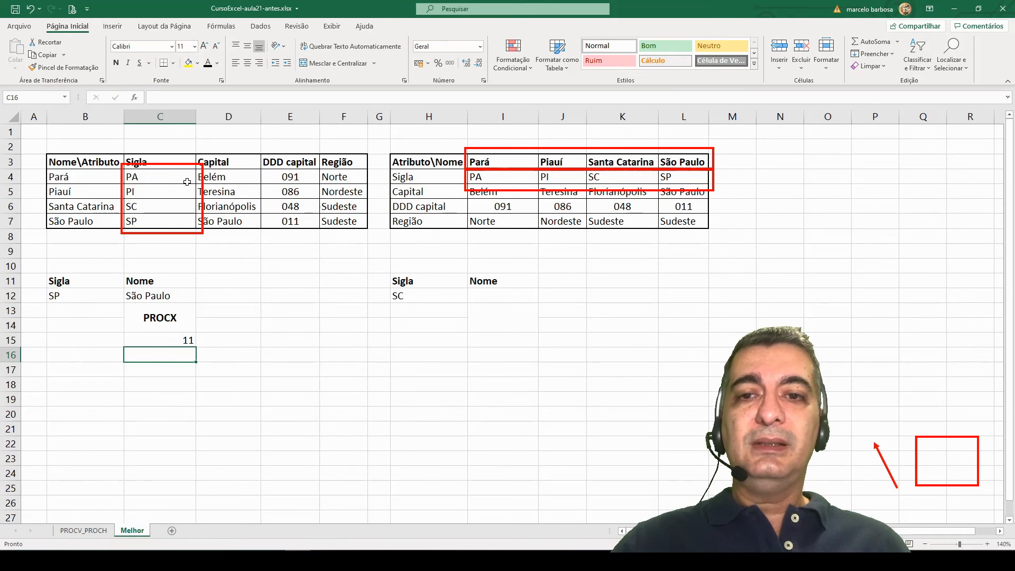
- Apply the black font colour to the hidden PROCX label in the merged cell I13:I14
{"action": "left_click", "coordinate": [499, 322]}
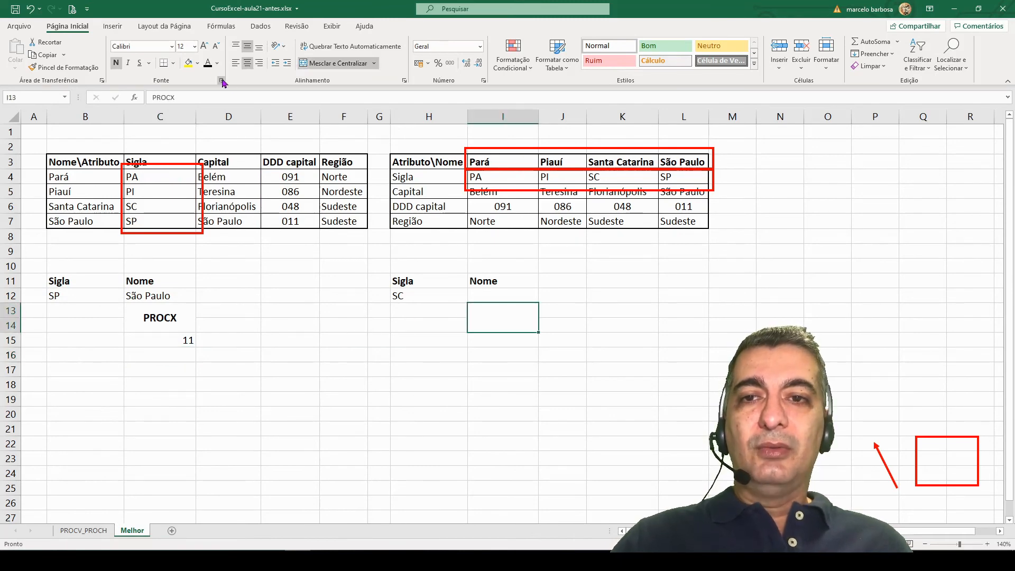
{"action": "left_click", "coordinate": [209, 67]}
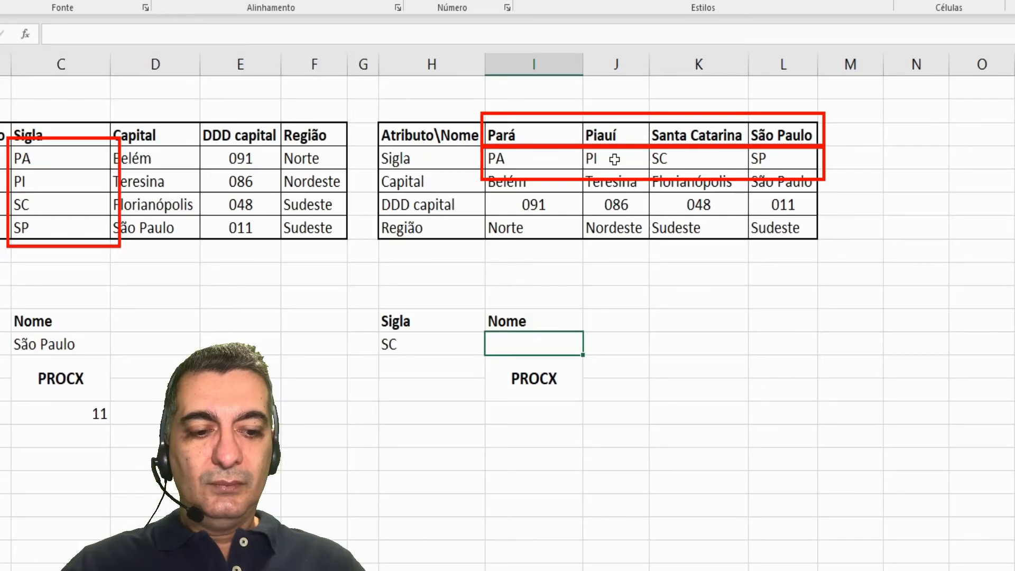
- Enter the formula =PROCX(H12;I4:L4;I3:L3) in I12 to return the state name for the Sigla in the horizontal table
{"action": "type", "text": "=procx"}
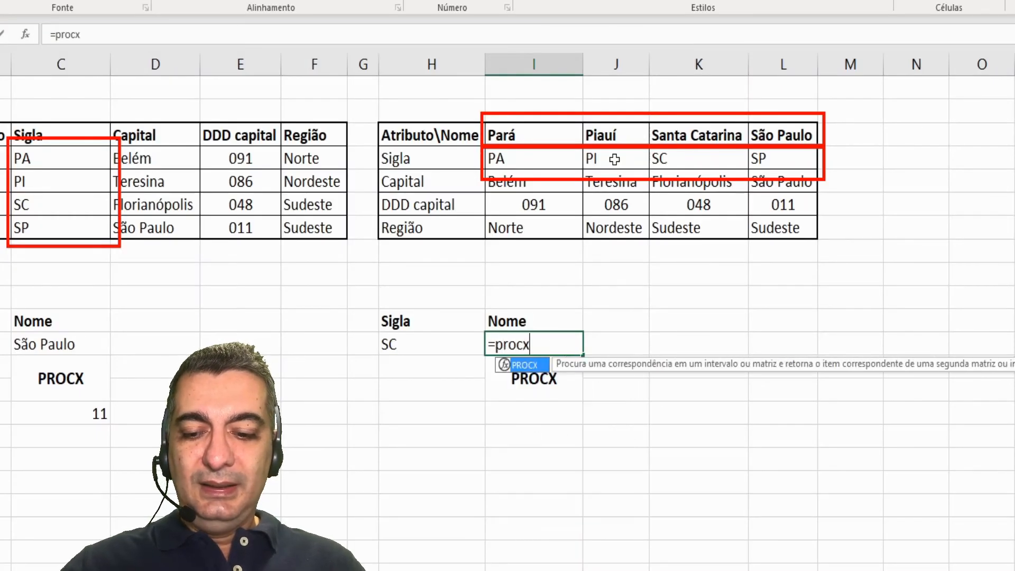
{"action": "type", "text": "("}
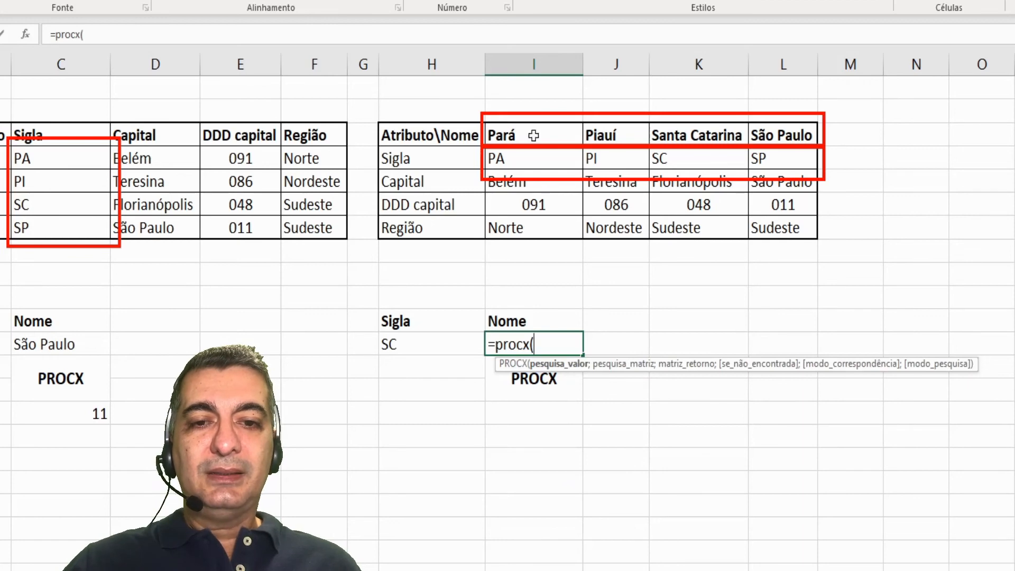
{"action": "left_click", "coordinate": [409, 346]}
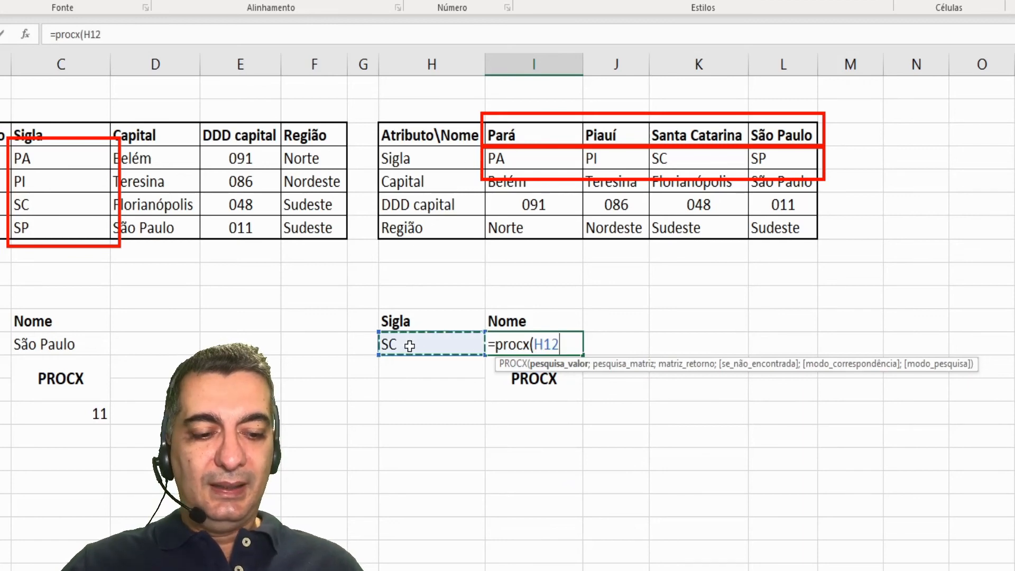
{"action": "type", "text": ";"}
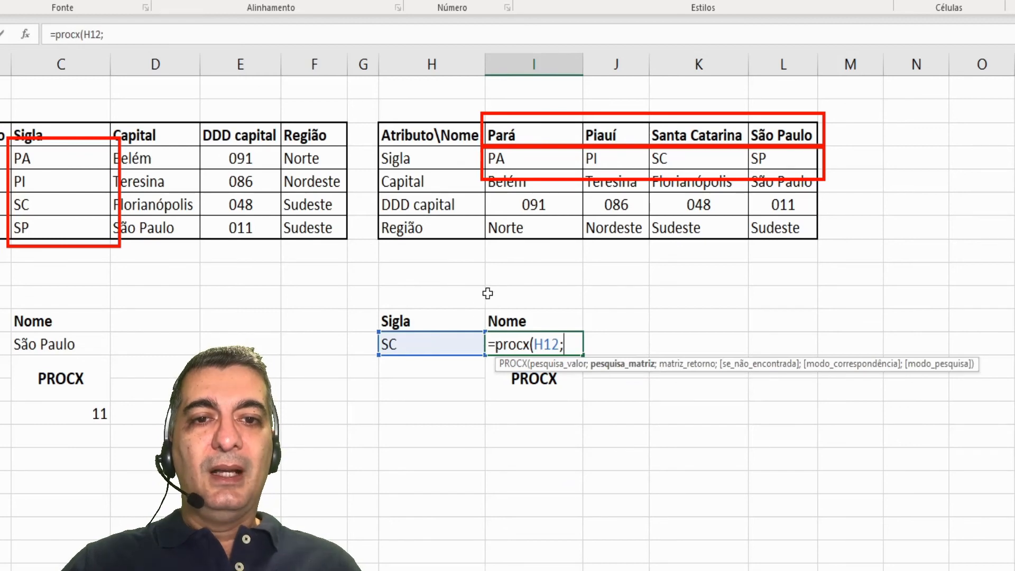
{"action": "left_click", "coordinate": [495, 158]}
{"action": "left_click_drag", "start_coordinate": [495, 158], "coordinate": [776, 162]}
{"action": "type", "text": ";"}
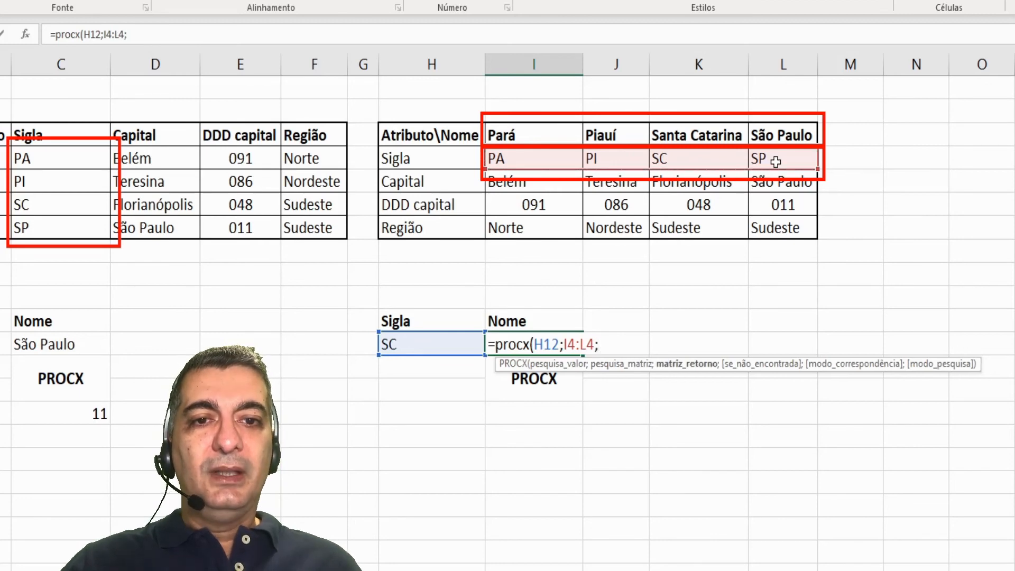
{"action": "left_click", "coordinate": [513, 135]}
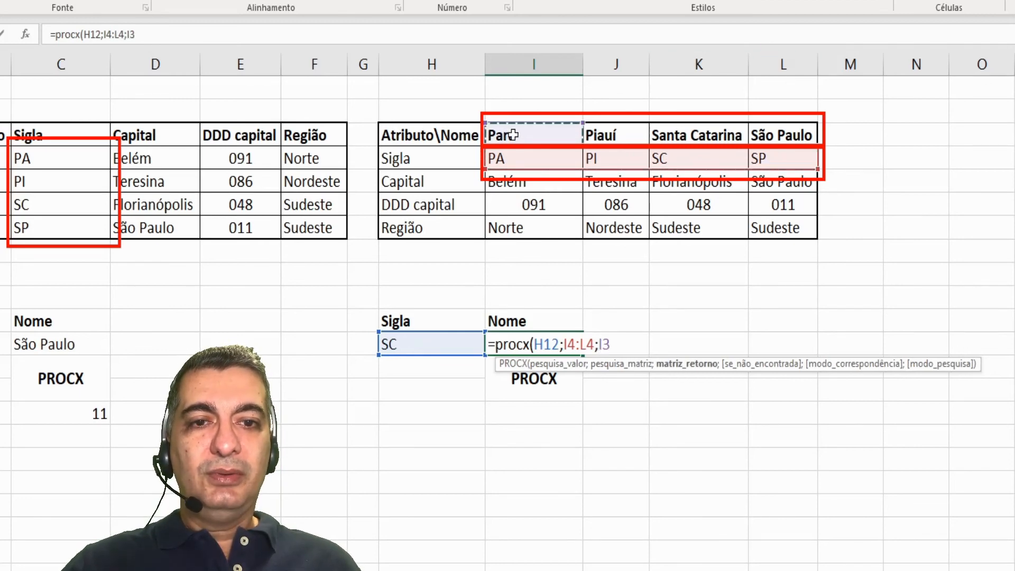
{"action": "left_click_drag", "start_coordinate": [513, 135], "coordinate": [695, 135]}
{"action": "left_click_drag", "start_coordinate": [766, 136], "coordinate": [779, 135]}
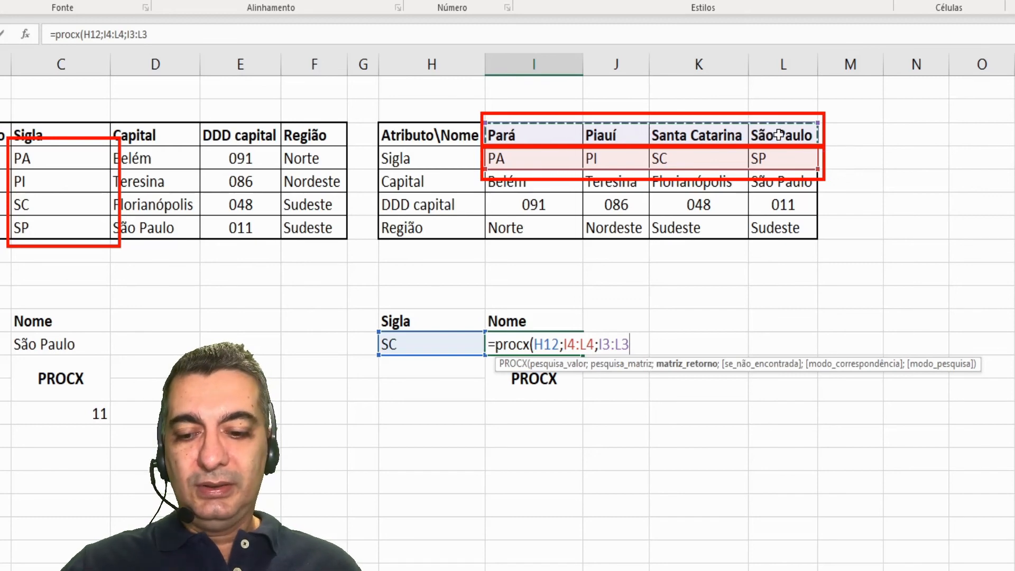
{"action": "type", "text": ")"}
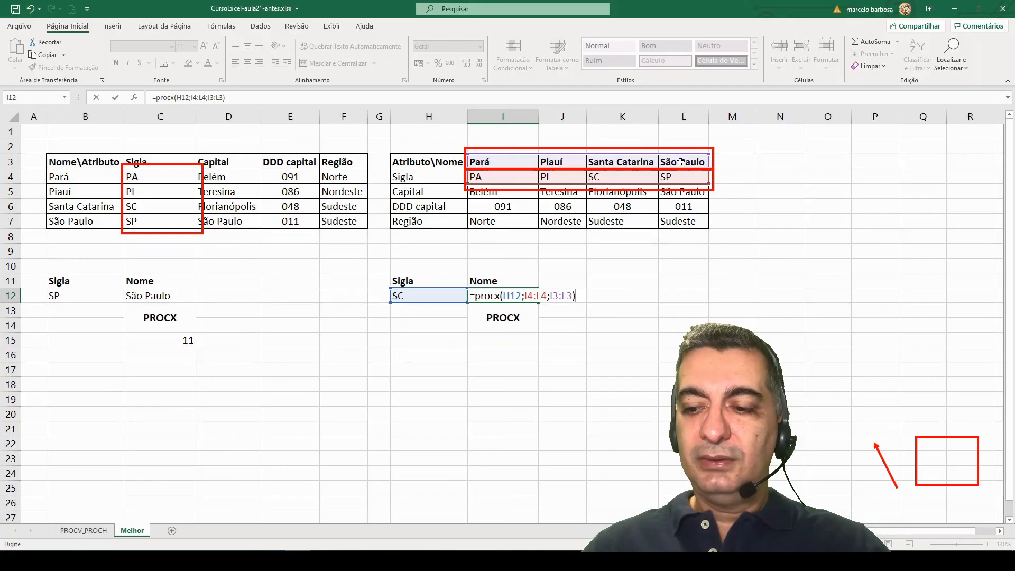
{"action": "key", "text": "Return"}
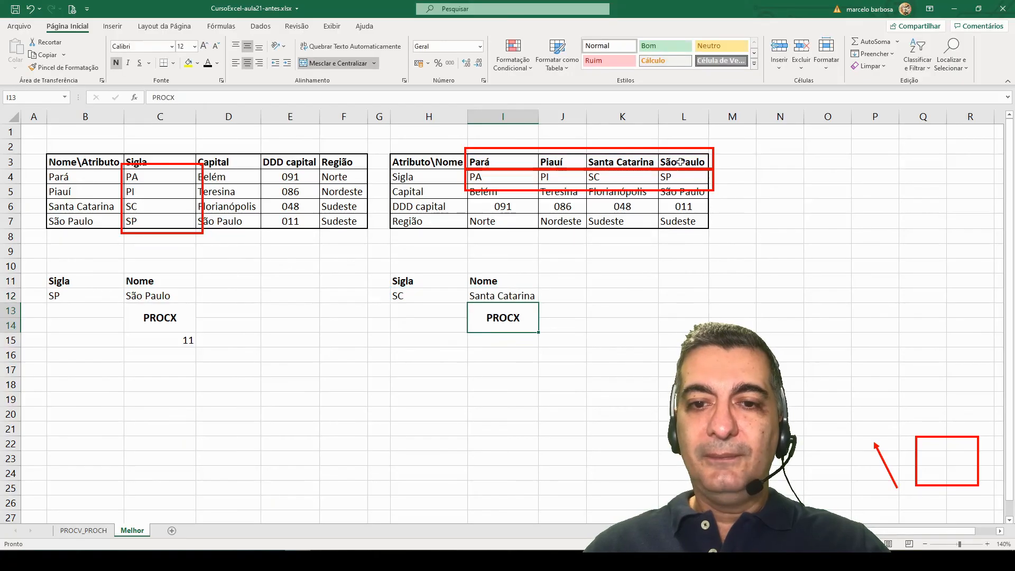
- Test the horizontal PROCX lookup by changing the Sigla in H12 to SP, and review the formula in I12
{"action": "left_click", "coordinate": [405, 293]}
{"action": "type", "text": "SP"}
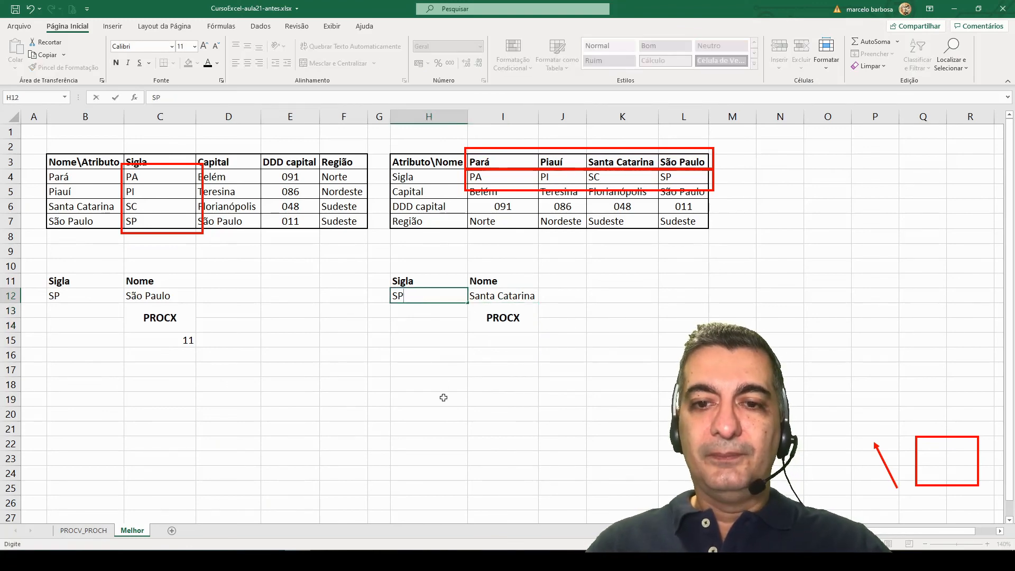
{"action": "key", "text": "Return"}
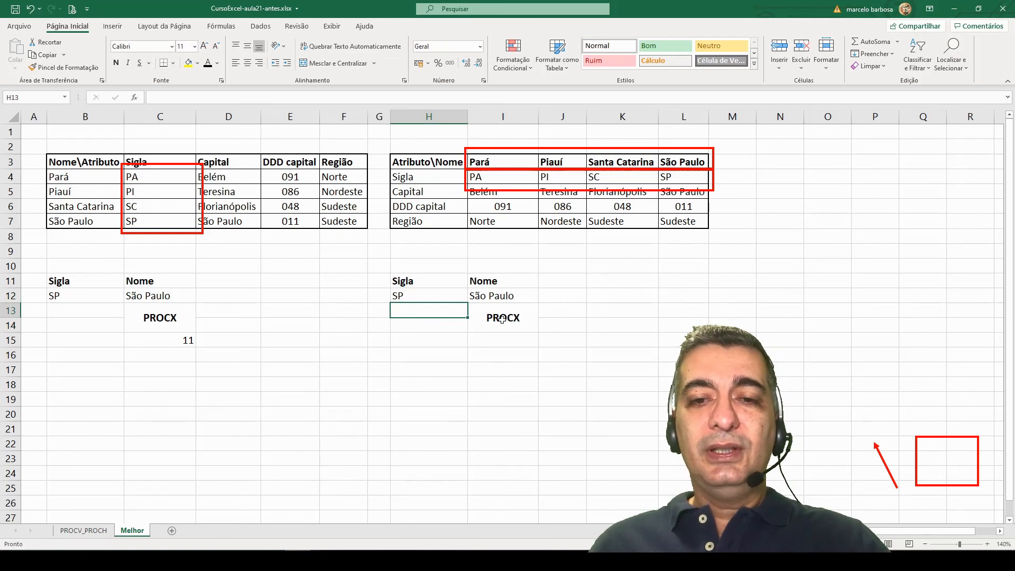
{"action": "left_click", "coordinate": [500, 297]}
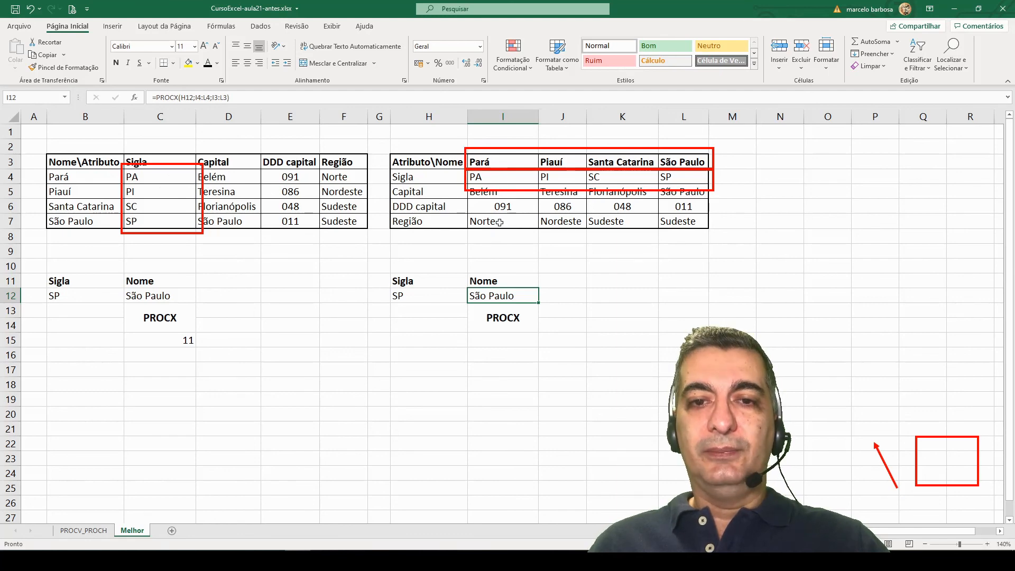
{"action": "left_click", "coordinate": [508, 323]}
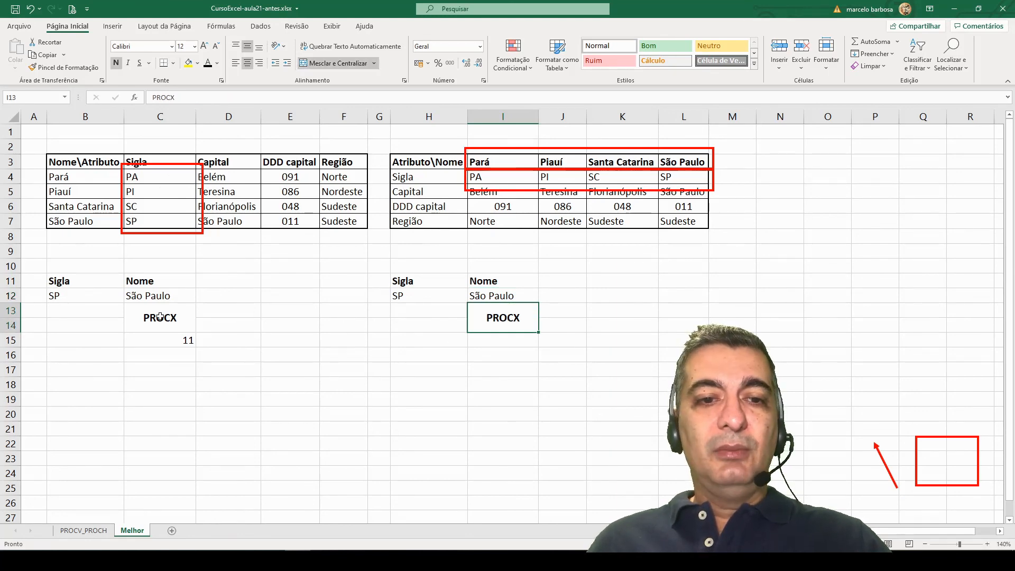
{"action": "left_click", "coordinate": [160, 317]}
{"action": "left_click", "coordinate": [493, 340]}
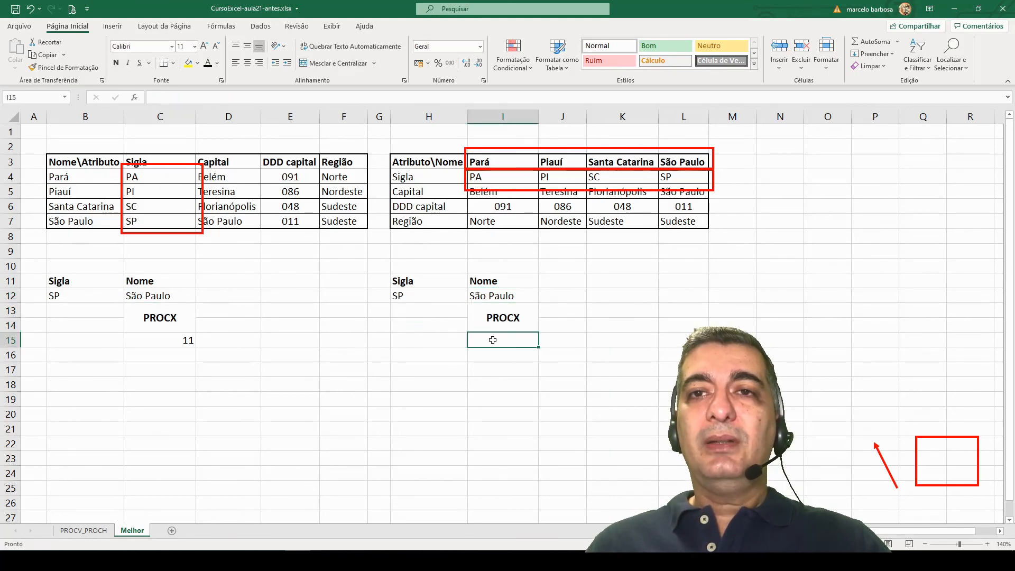